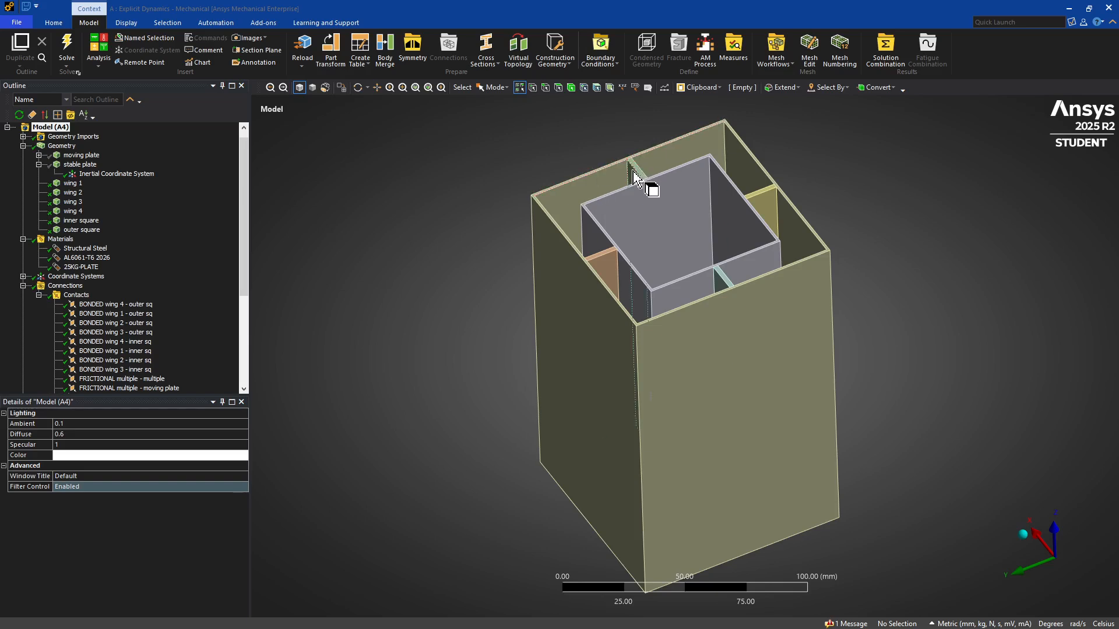
Review the wing 2 body and the material properties of AL6061-T6 2026 and 25KG-PLATE.
click(67, 193)
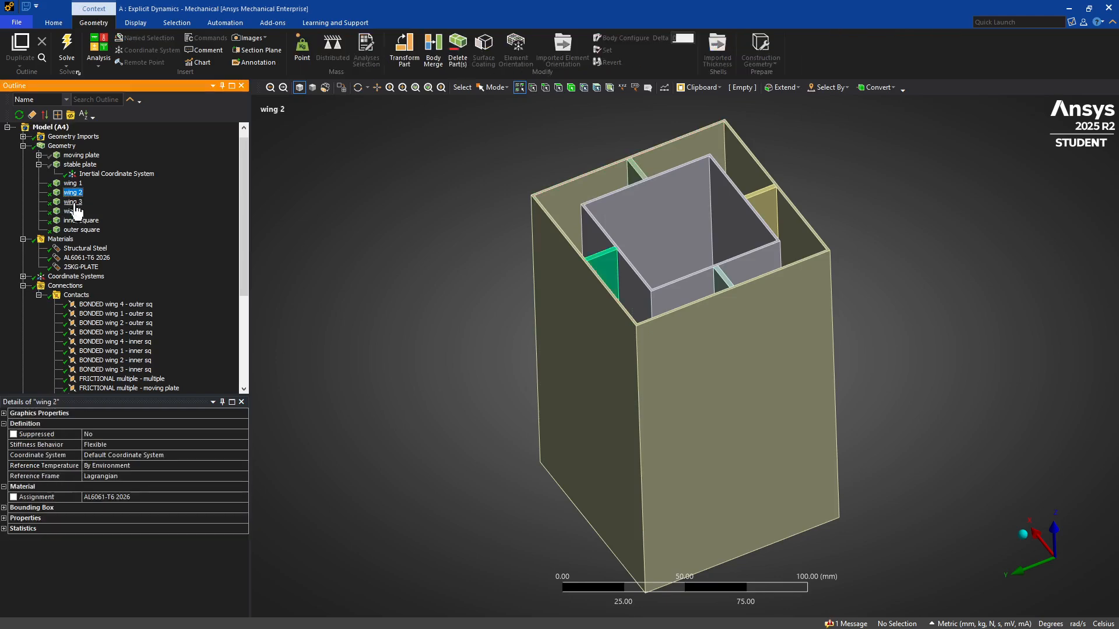
click(101, 261)
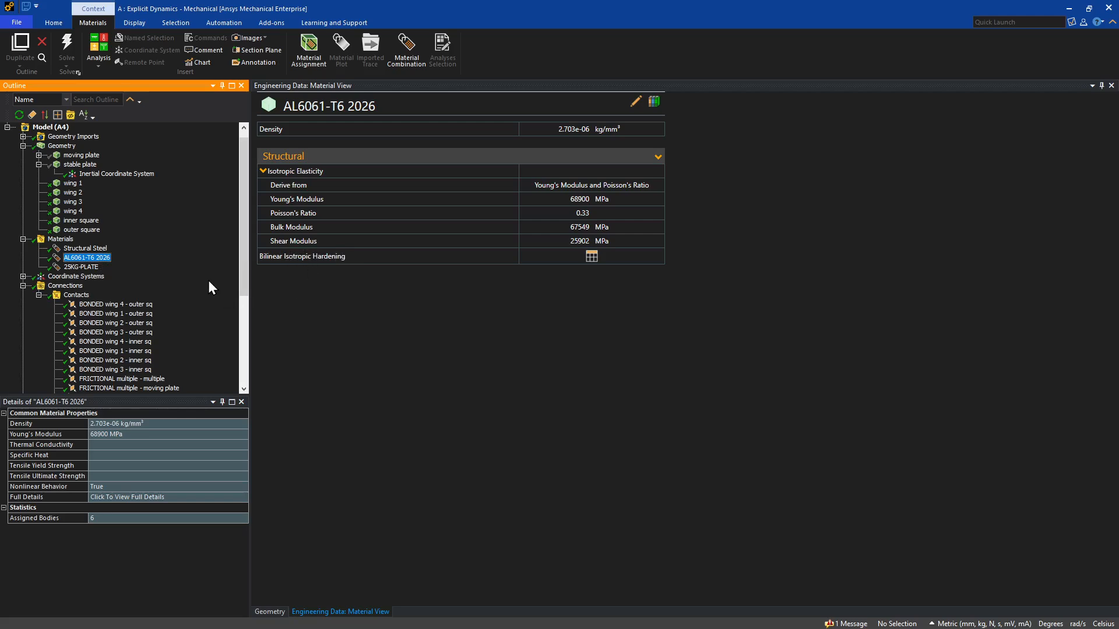
scroll(208, 281, up, 1)
click(74, 277)
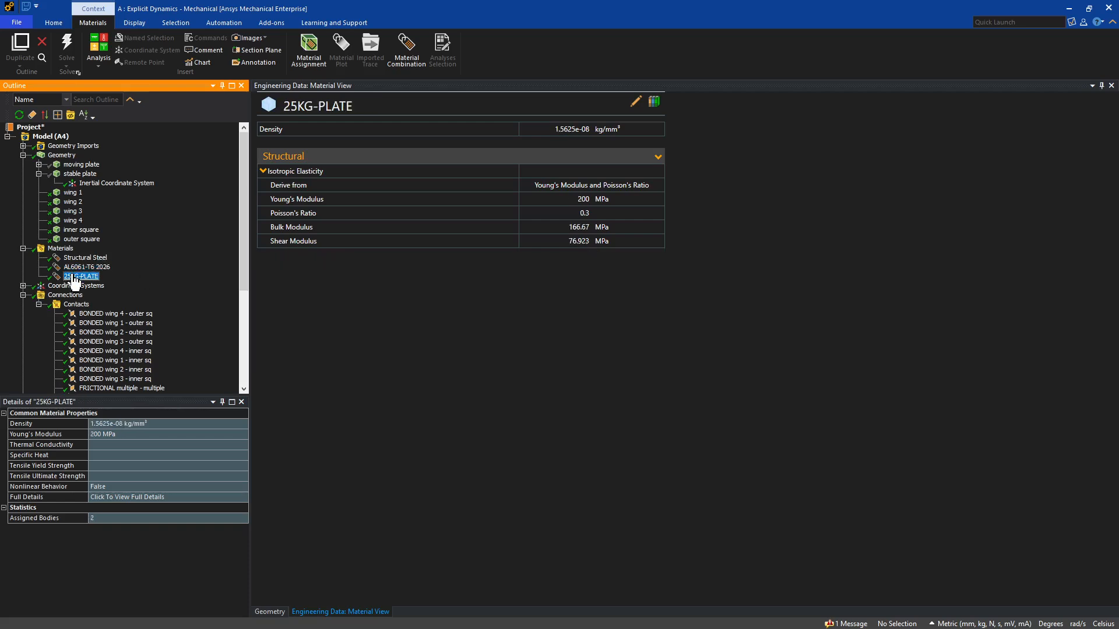
click(20, 249)
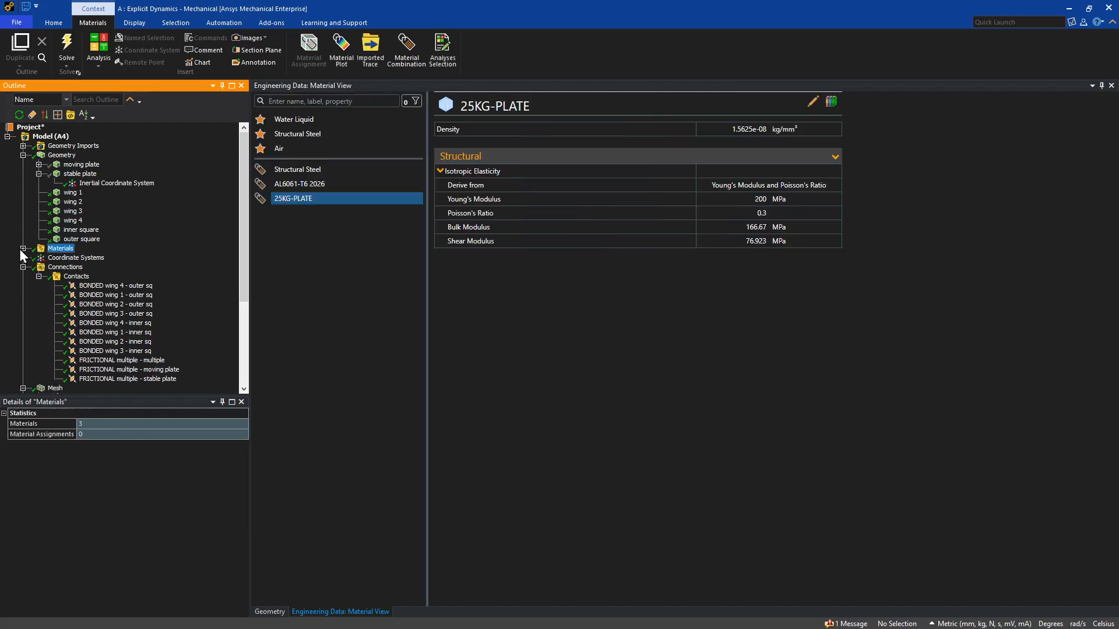
Highlight all bonded contacts between the four wings and the inner and outer squares to review their scoping.
click(89, 287)
click(99, 351)
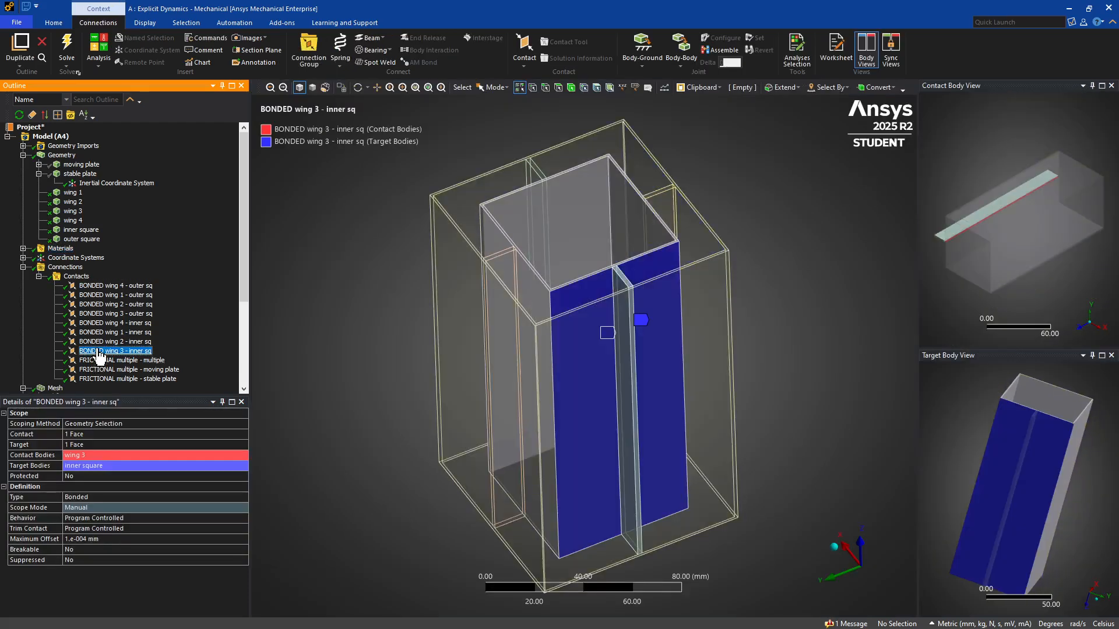
shift+click(108, 286)
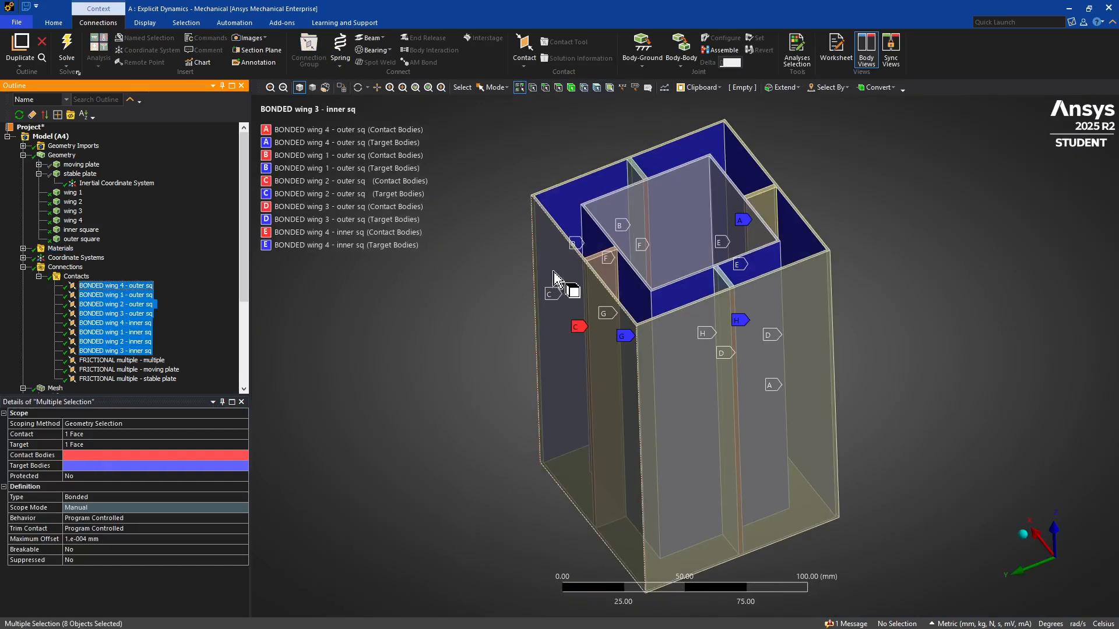
click(420, 326)
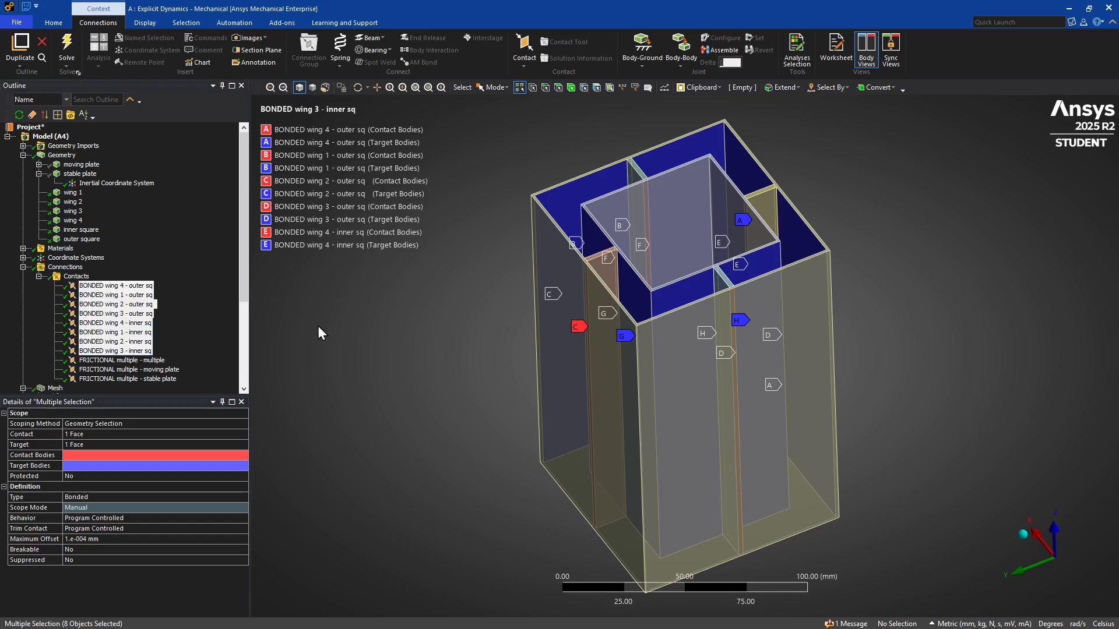
Review the three frictional contacts: multiple - multiple, multiple - moving plate and multiple - stable plate.
click(143, 360)
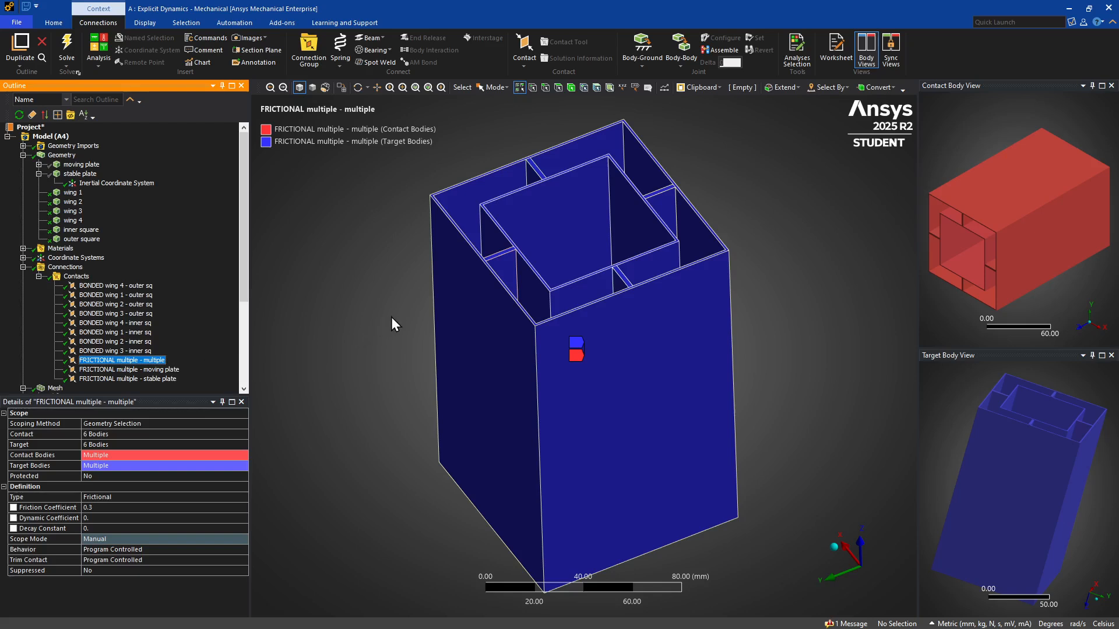
click(129, 370)
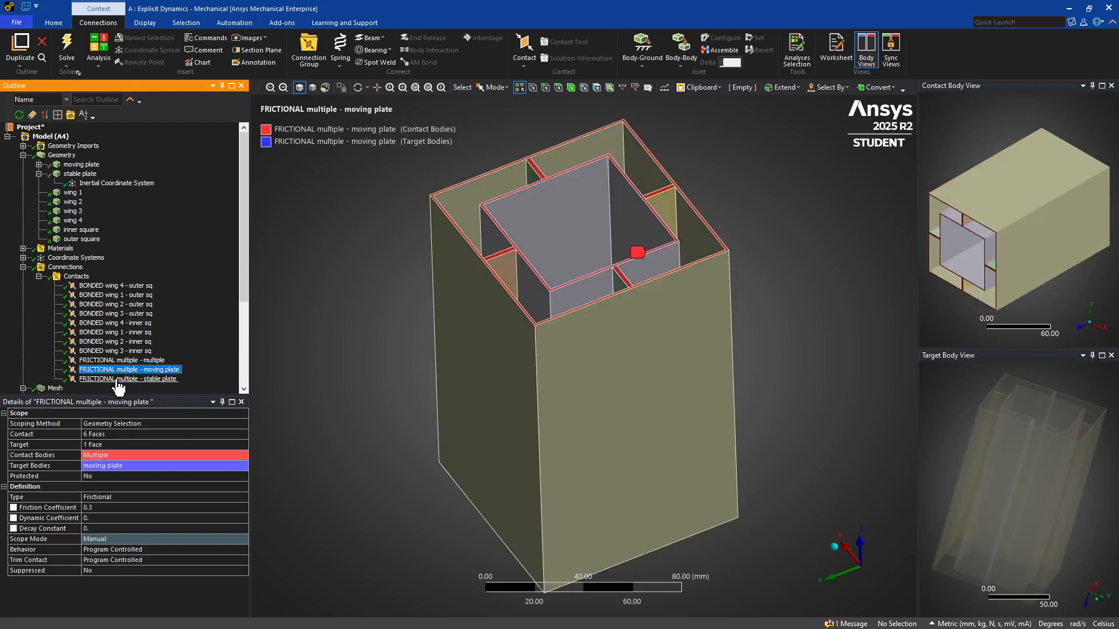
click(118, 379)
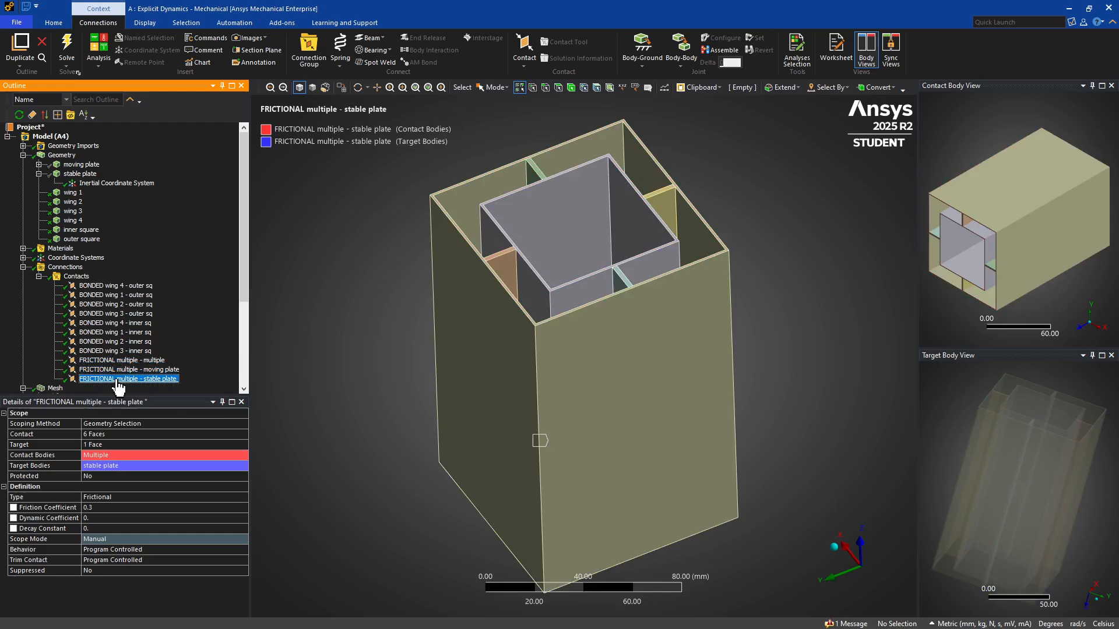
click(333, 406)
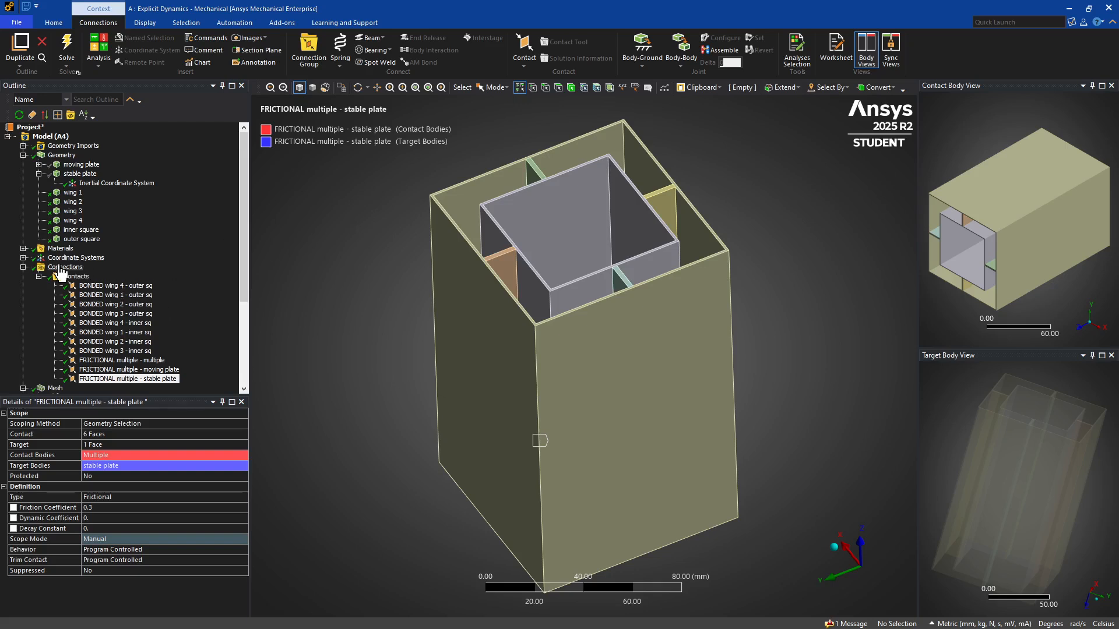
scroll(37, 277, down, 4)
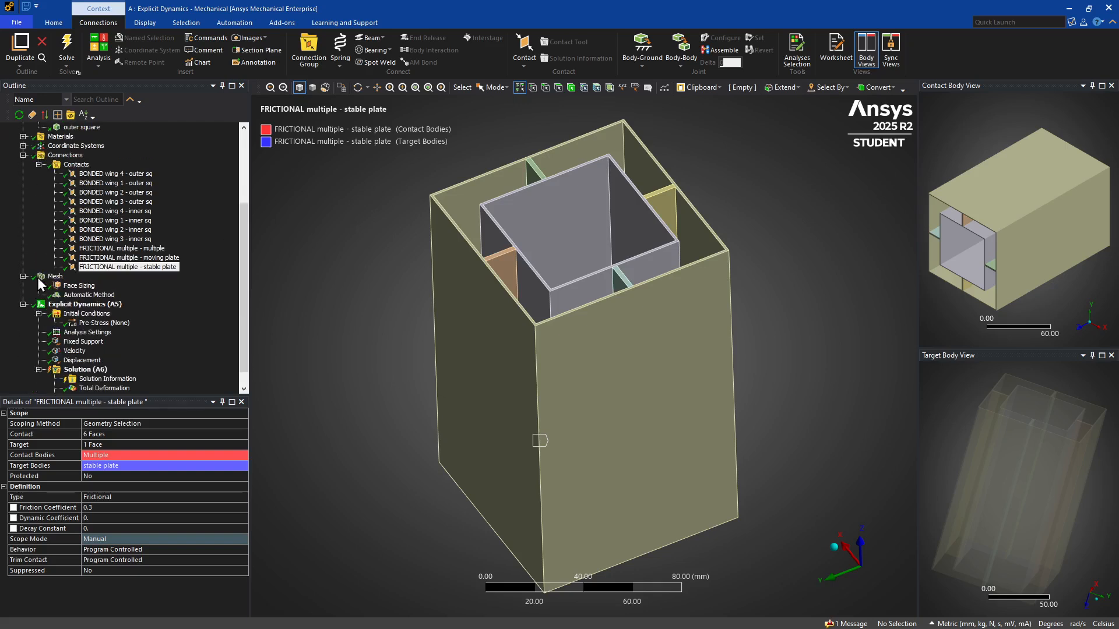
click(39, 164)
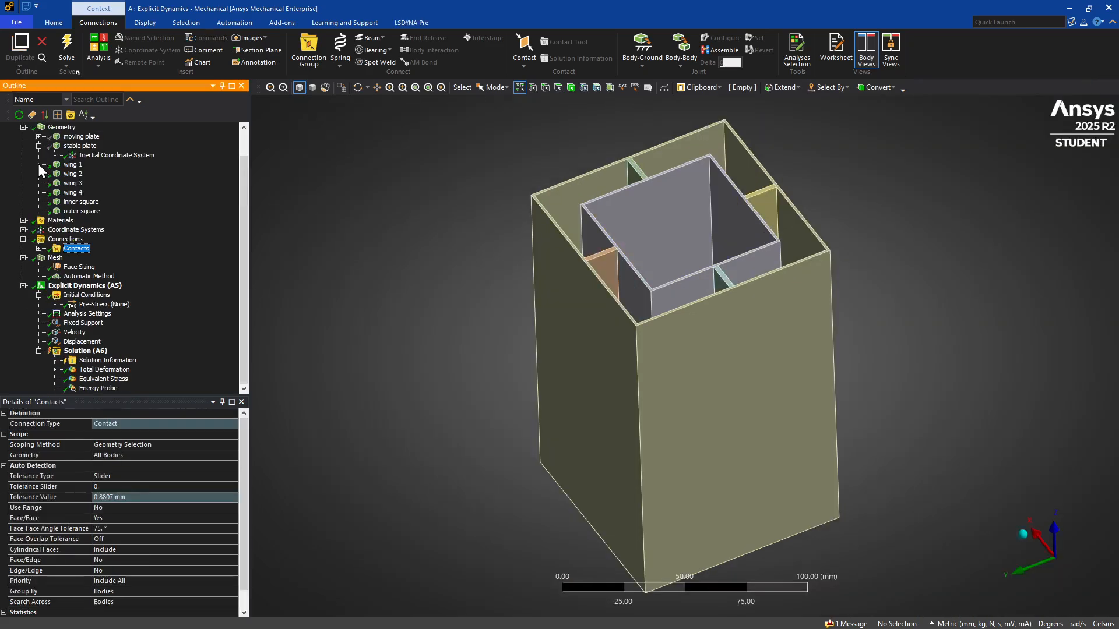
Inspect the mesh through the wall thickness at the tube's open end and check the End Time in the analysis settings.
click(47, 259)
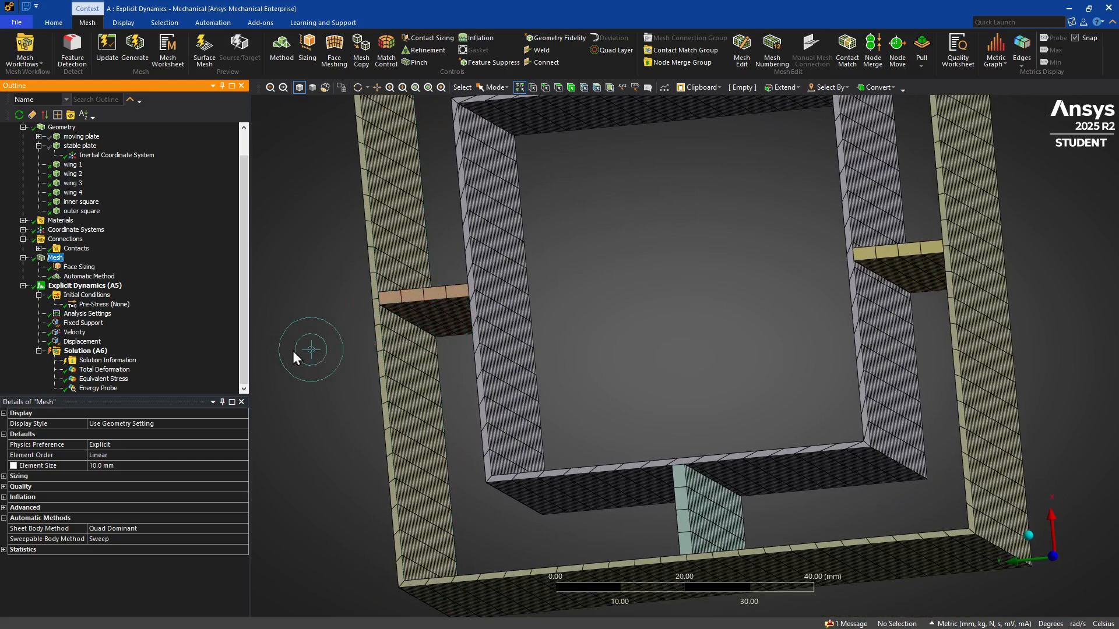
middle_drag(293, 351, 399, 382)
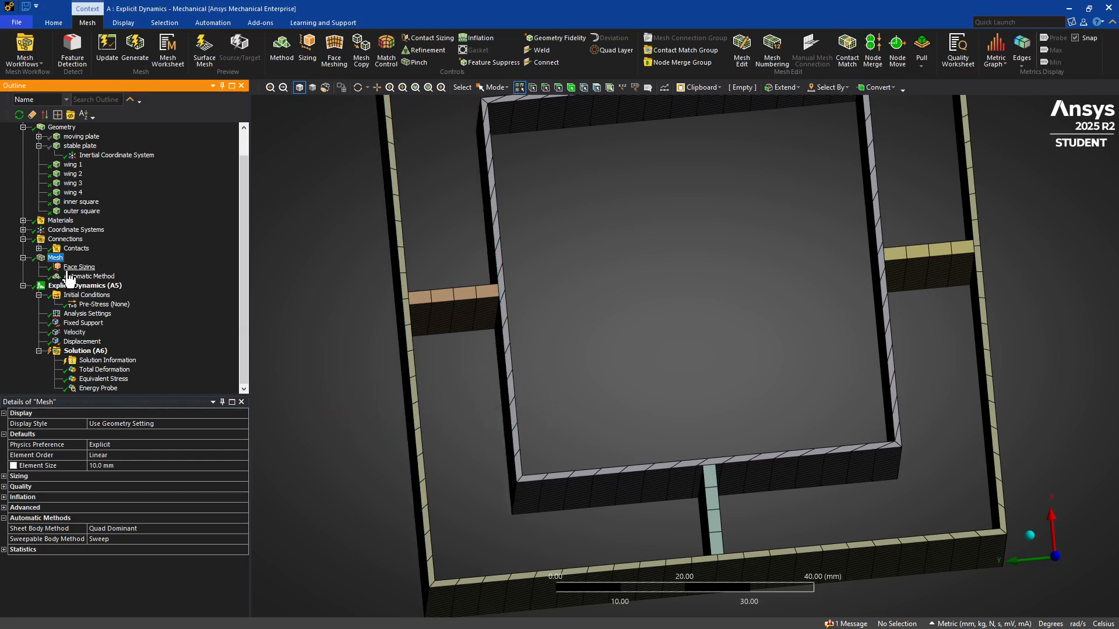
click(87, 315)
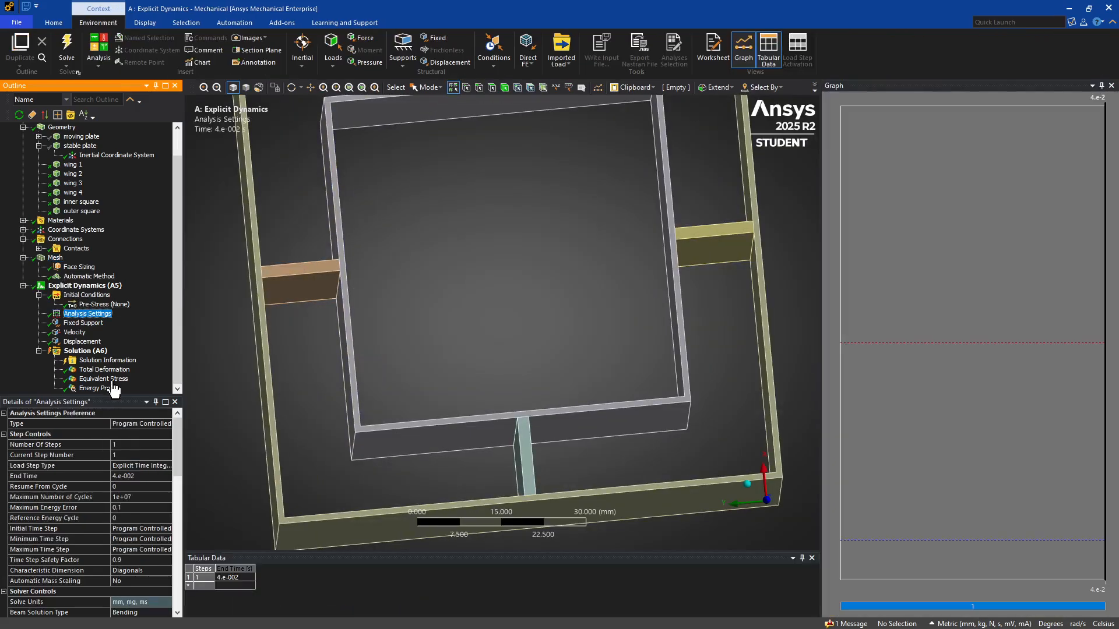
click(141, 476)
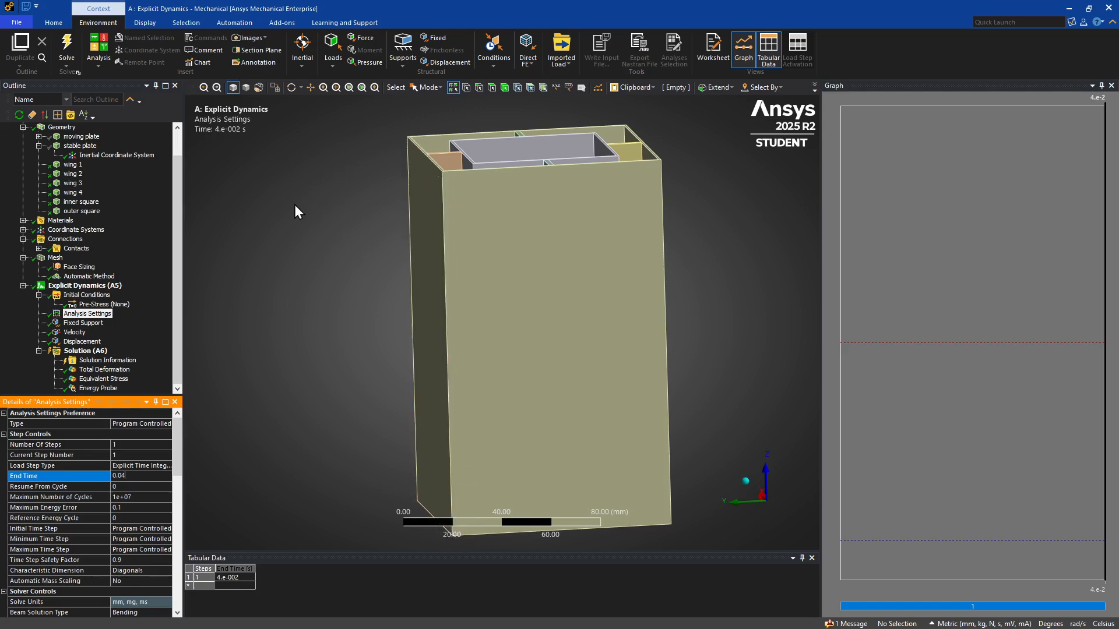
scroll(295, 204, down, 1)
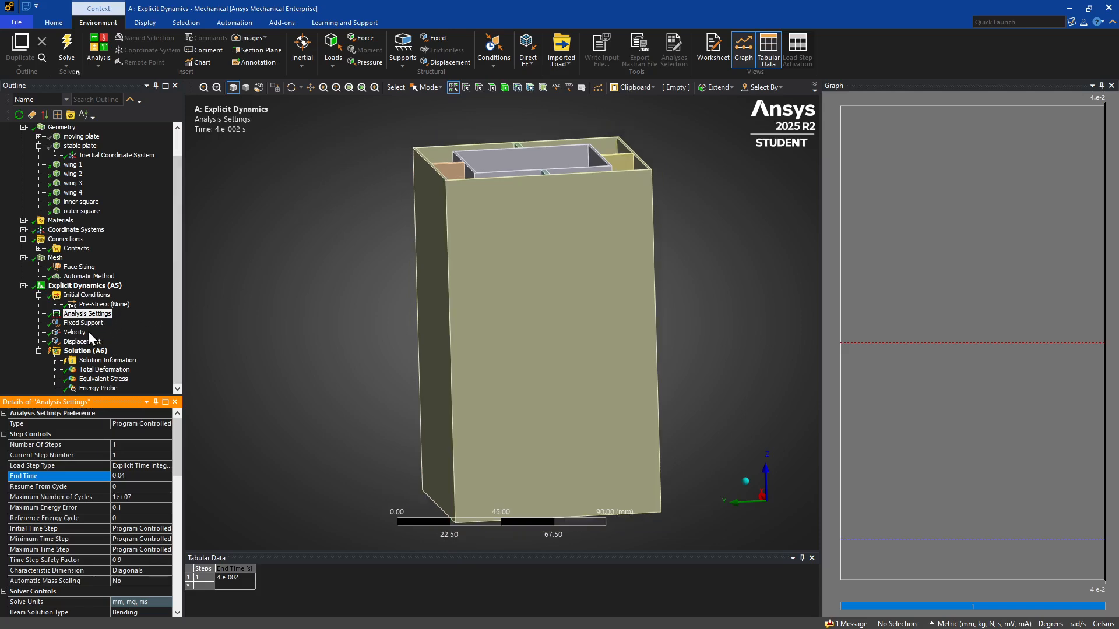
Review the Velocity load's components and examine the nested tubes and wings from the open end.
click(76, 333)
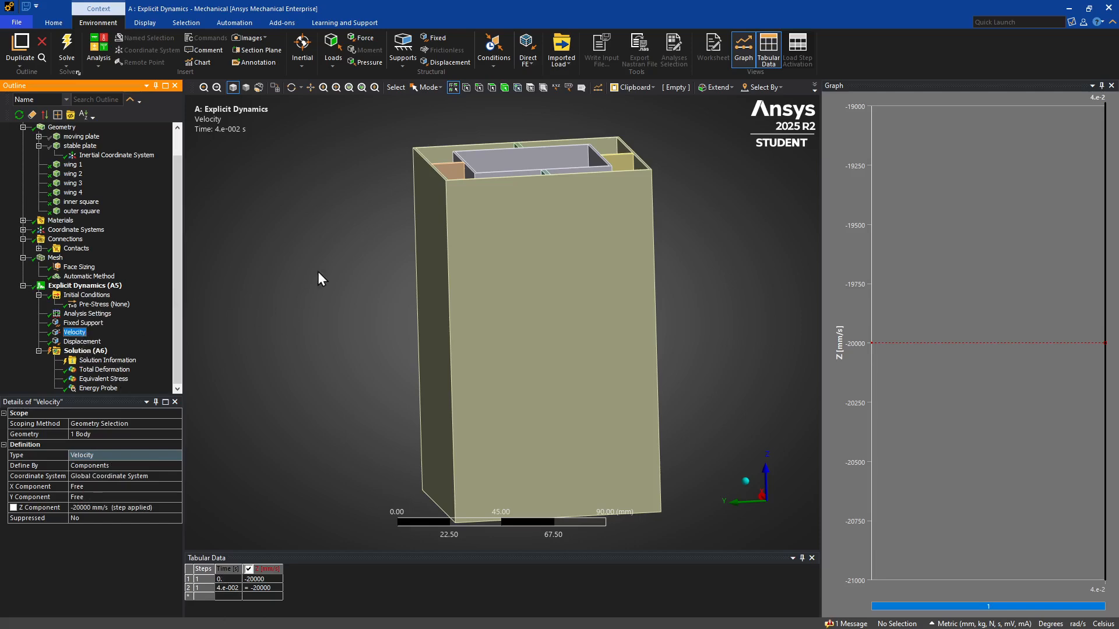
scroll(309, 215, up, 1)
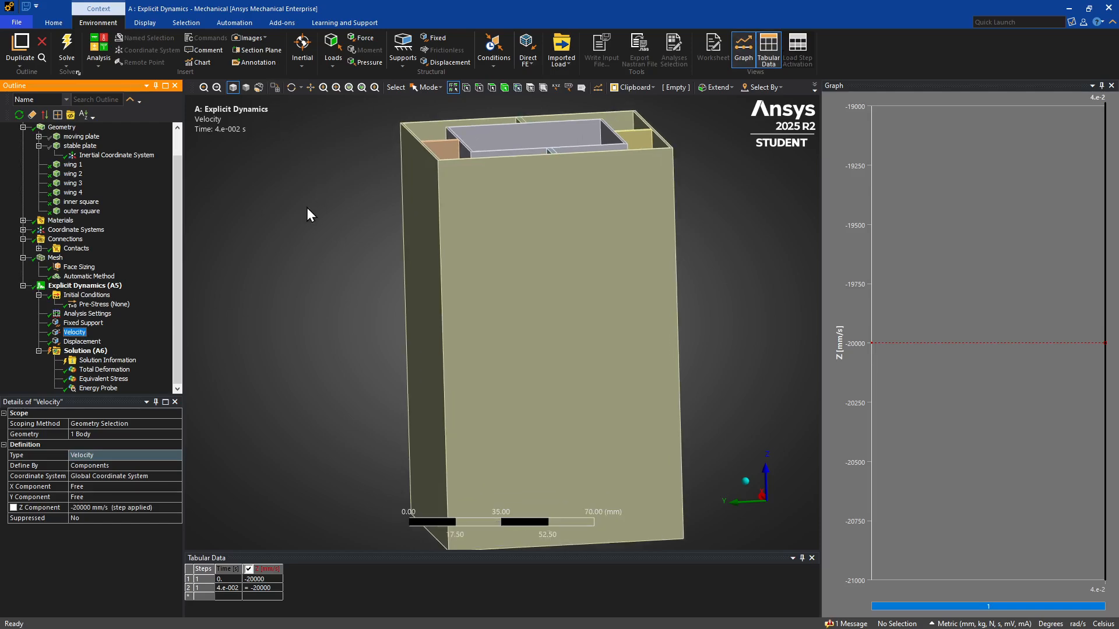
mouse_move(306, 208)
middle_down()
mouse_move(344, 209)
mouse_move(364, 243)
middle_up()
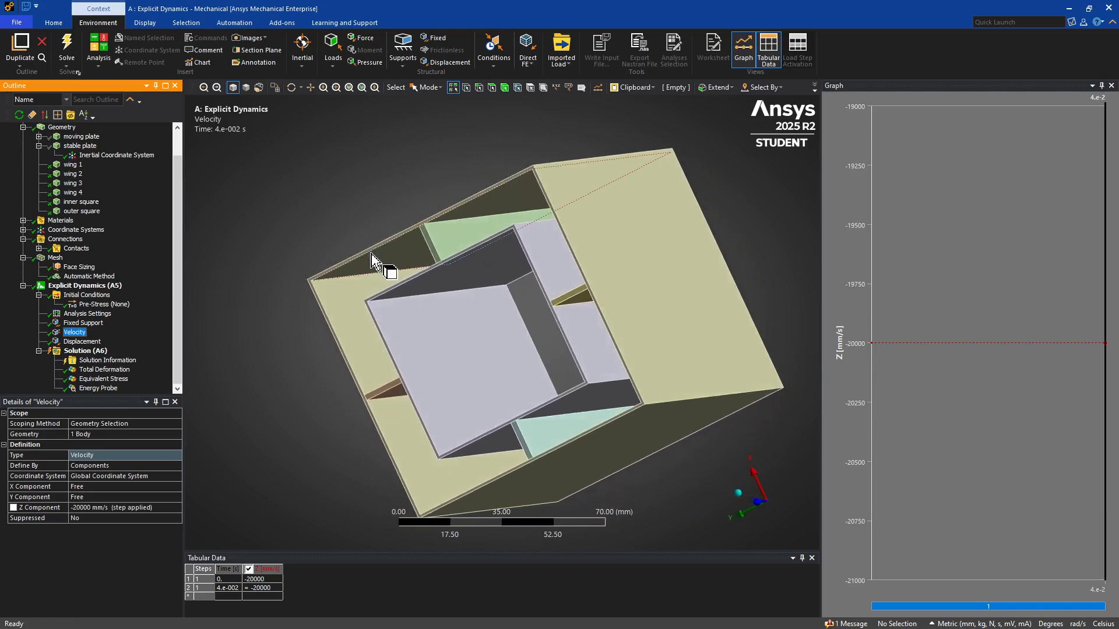
middle_drag(360, 239, 365, 212)
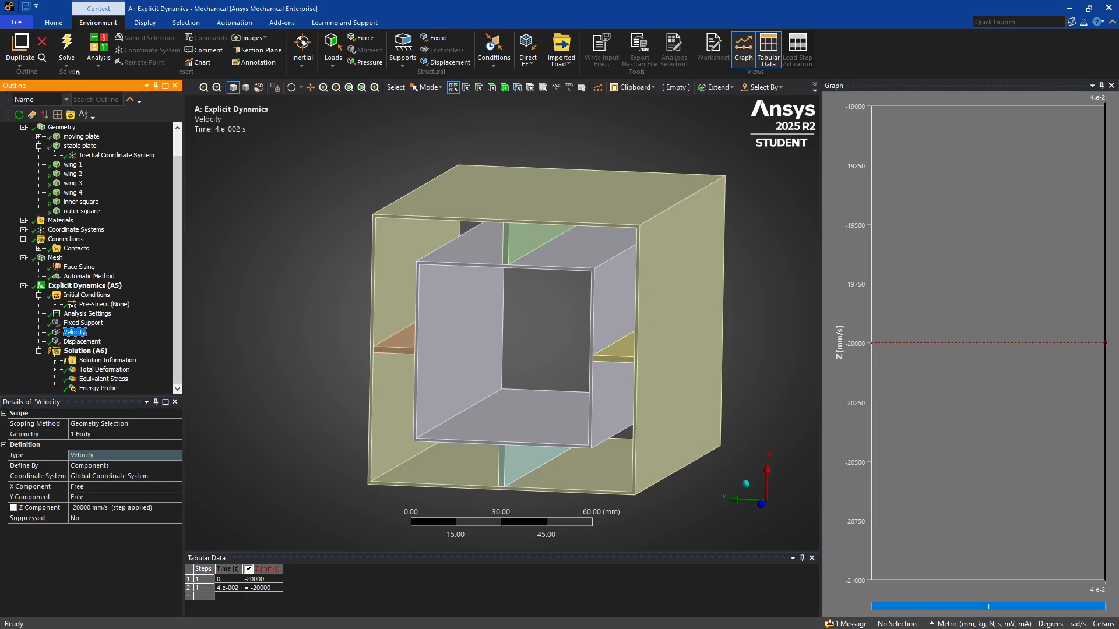
Switch to the Workbench project schematic and duplicate Explicit Dynamics system A.
key(alt+Tab)
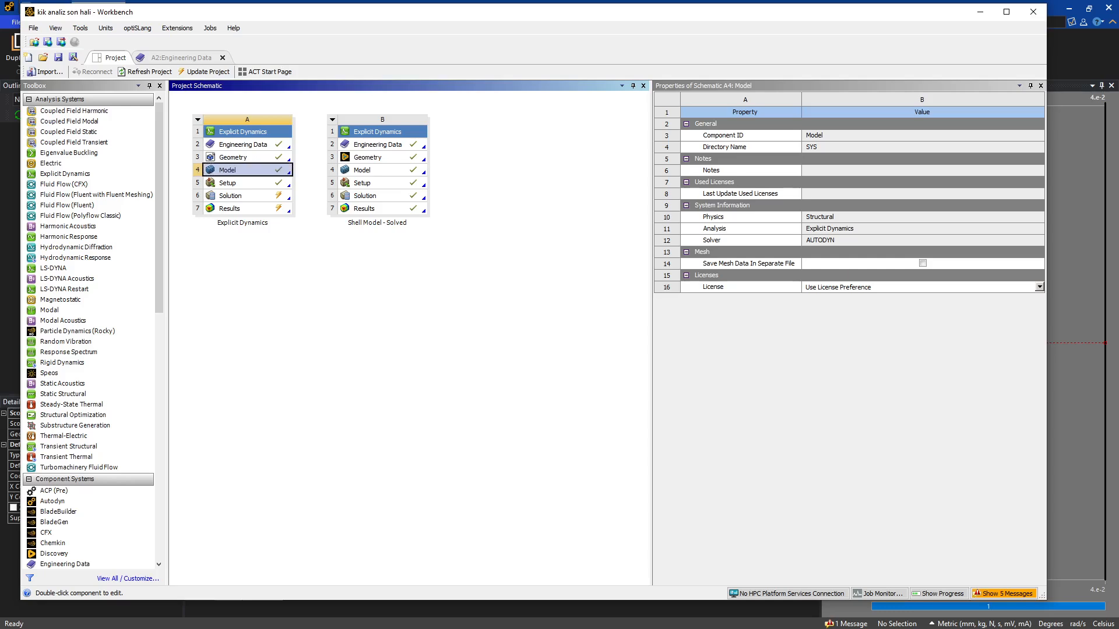
click(270, 288)
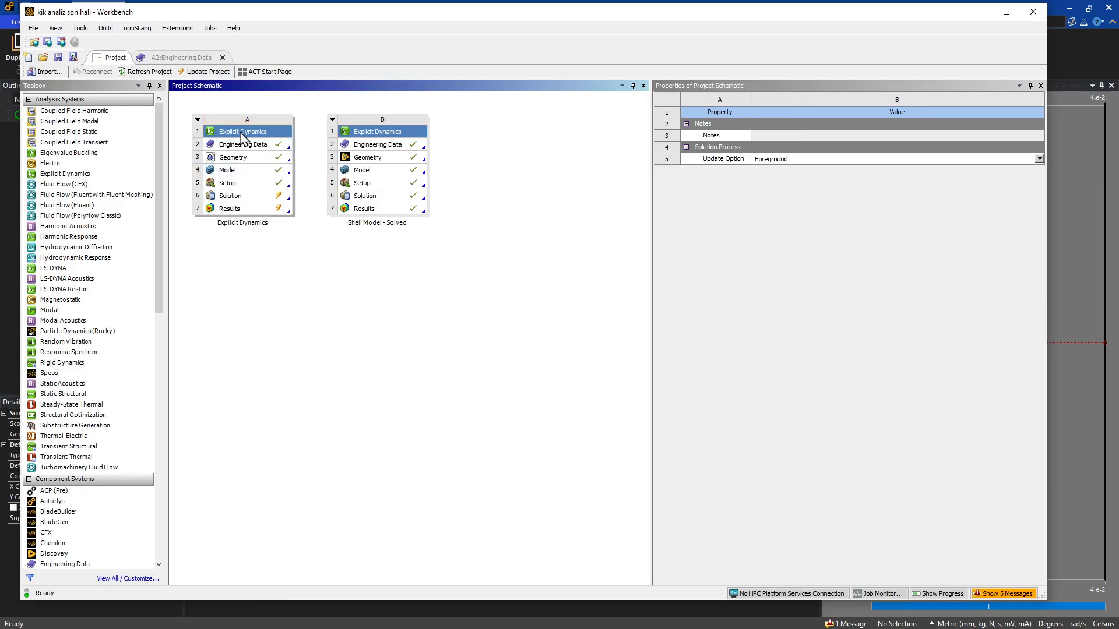
click(271, 132)
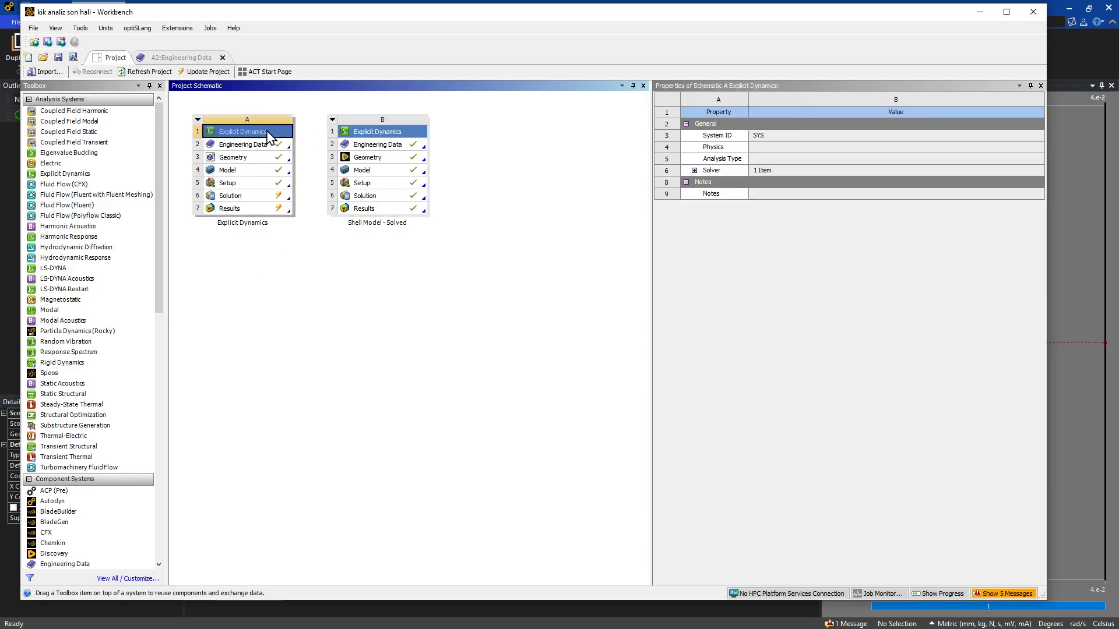
right_click(268, 132)
click(299, 167)
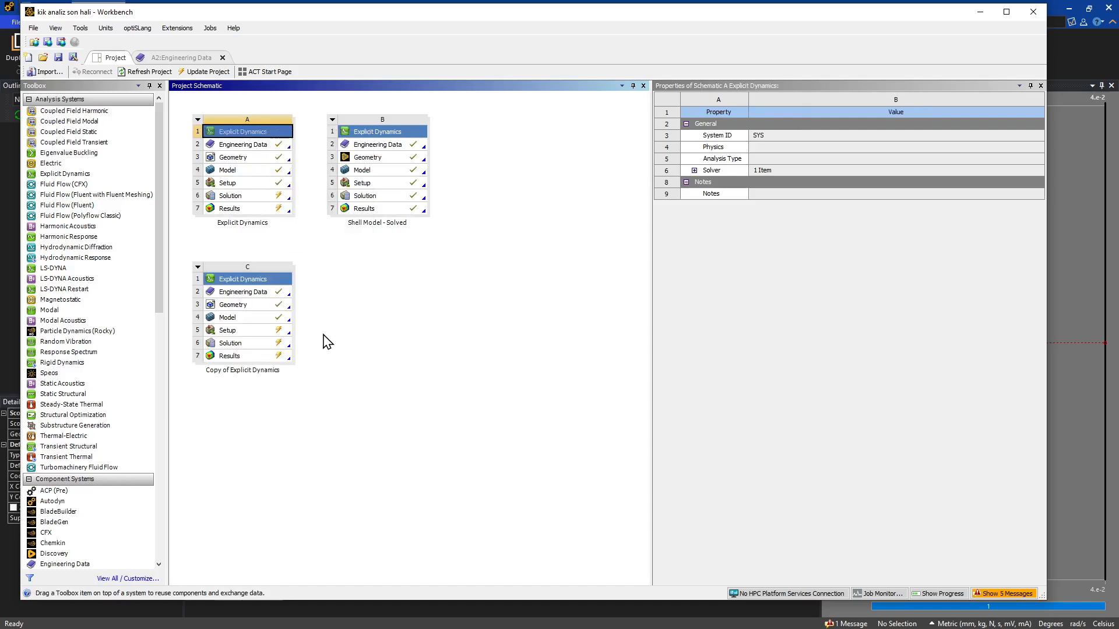
Open the copied system's geometry in SpaceClaim and stitch all detected surface edges into solid bodies.
double_click(247, 306)
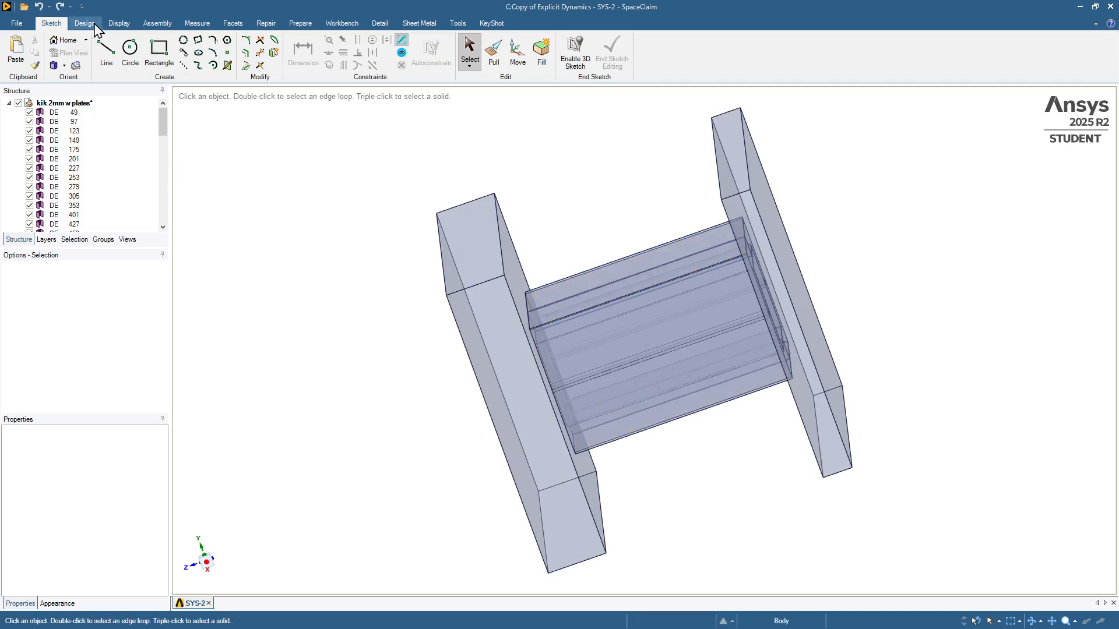
click(265, 23)
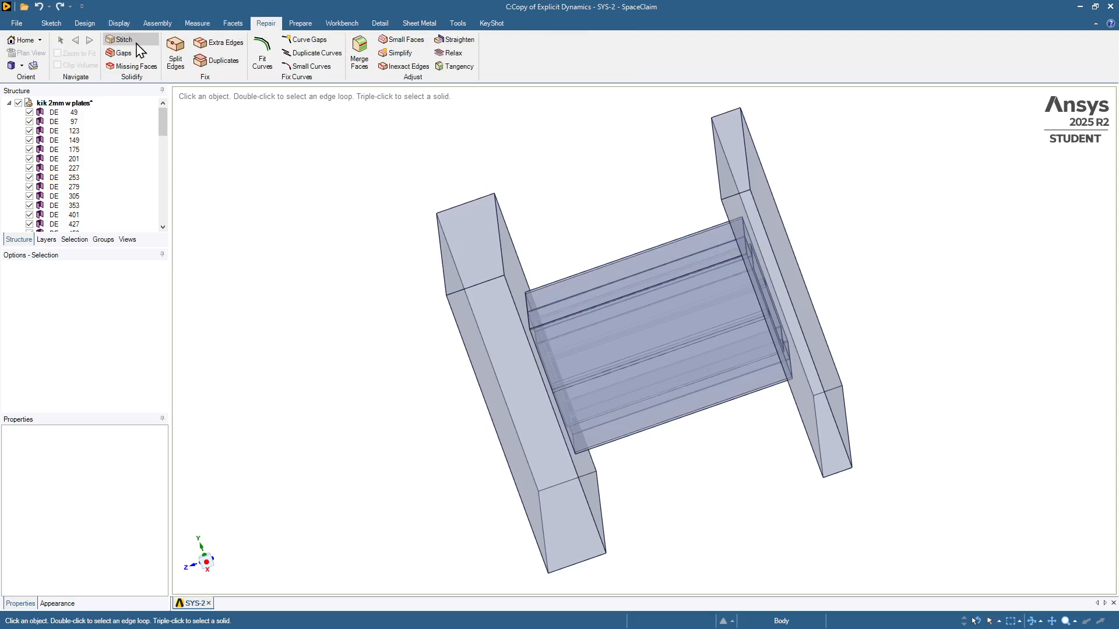
click(121, 41)
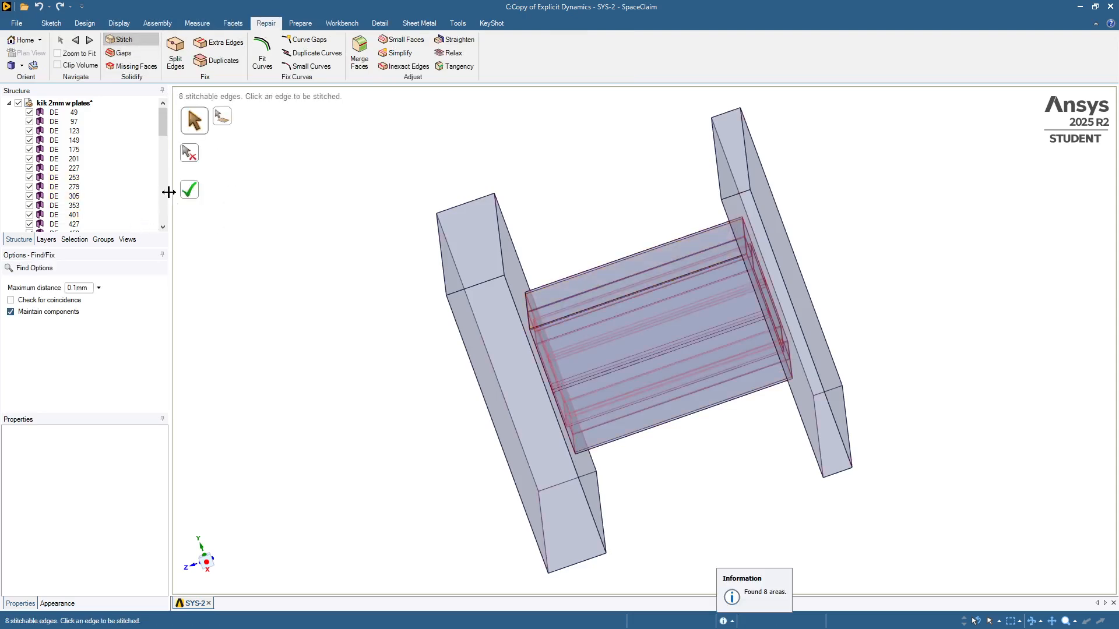
click(192, 194)
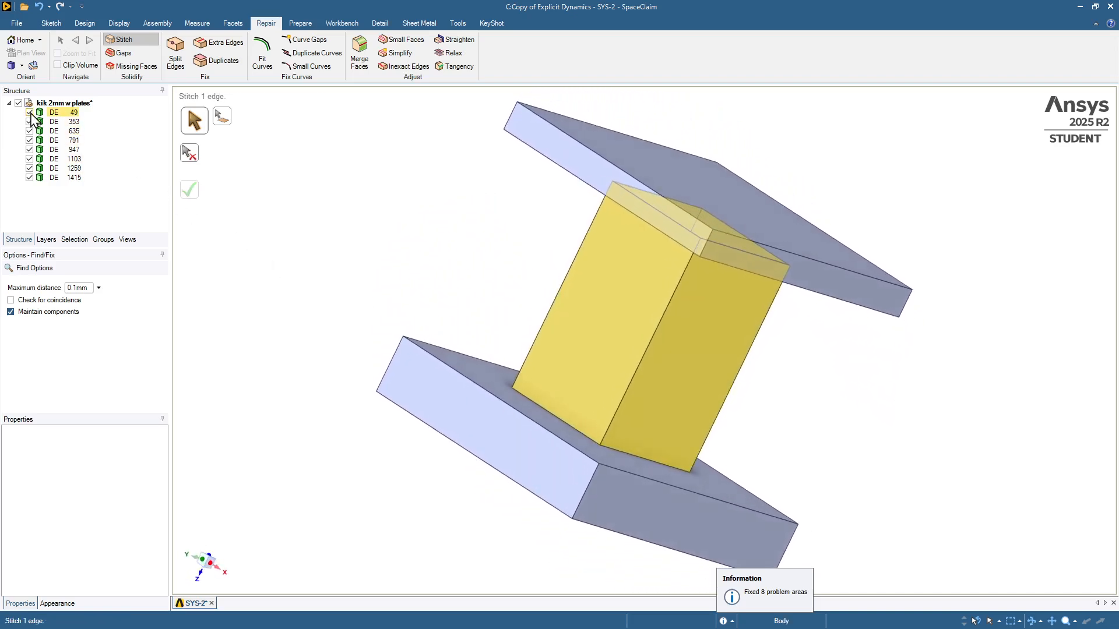
Hide the two end plates and create midsurfaces for the inner and outer square tubes.
click(29, 177)
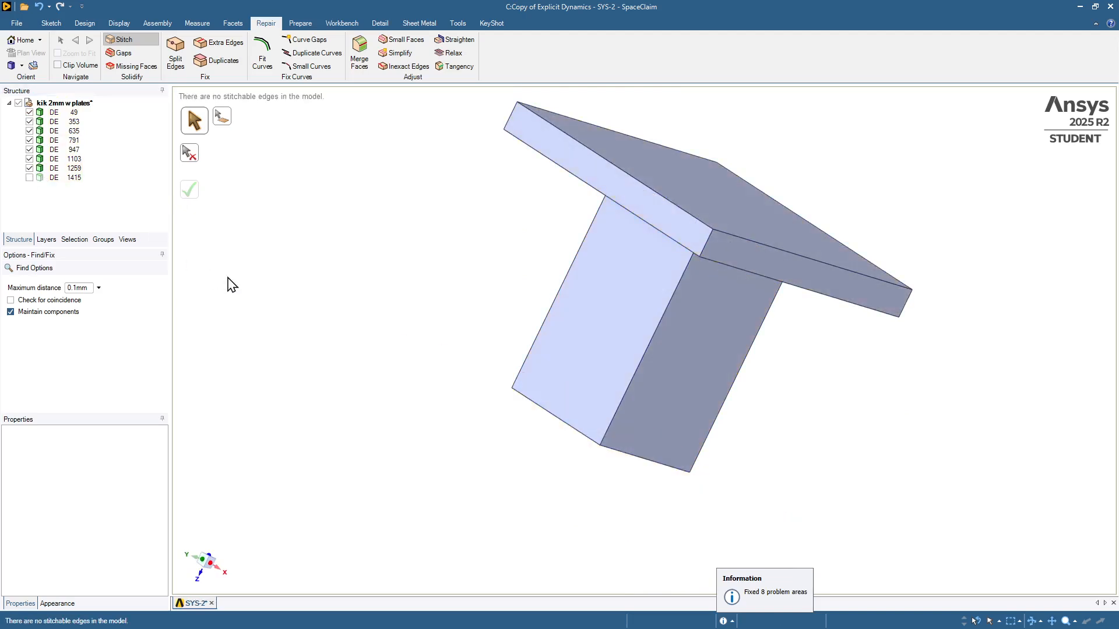
click(30, 168)
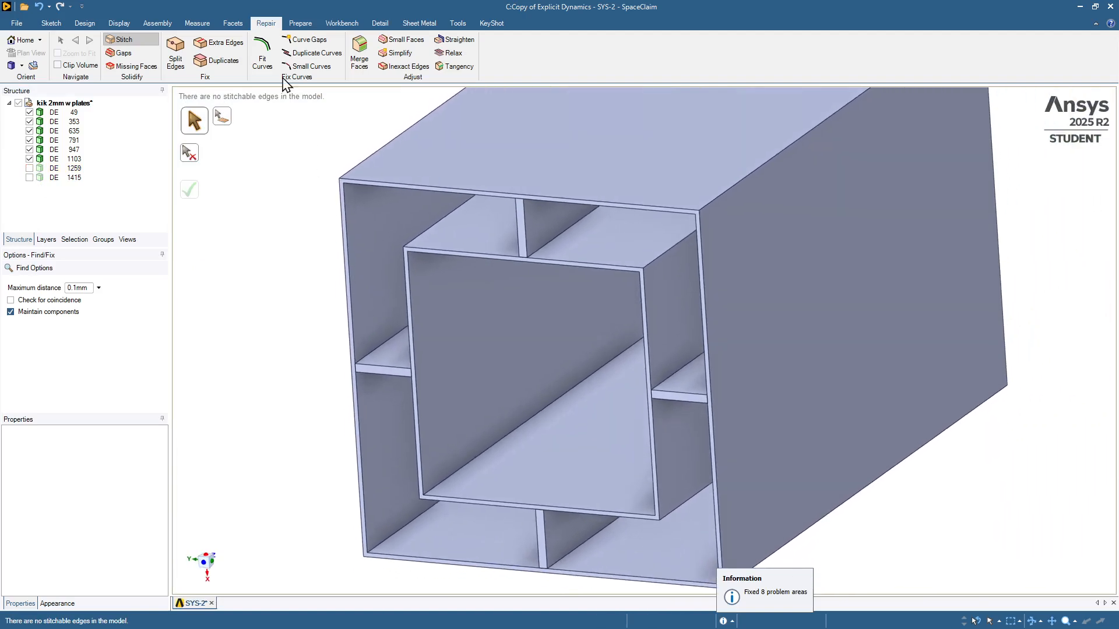
click(311, 27)
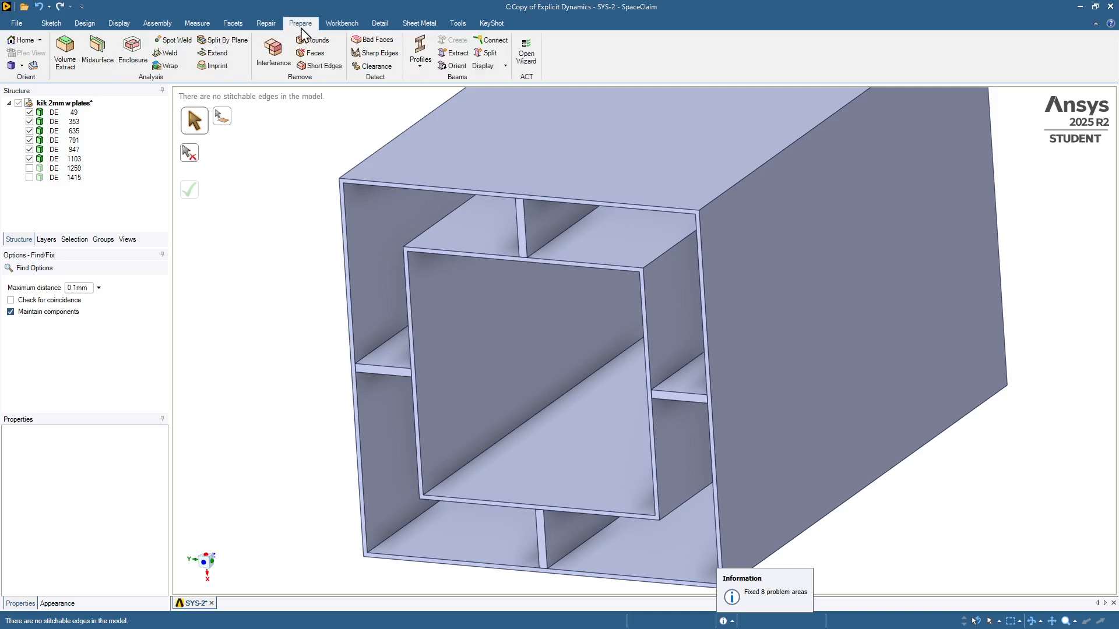
click(97, 51)
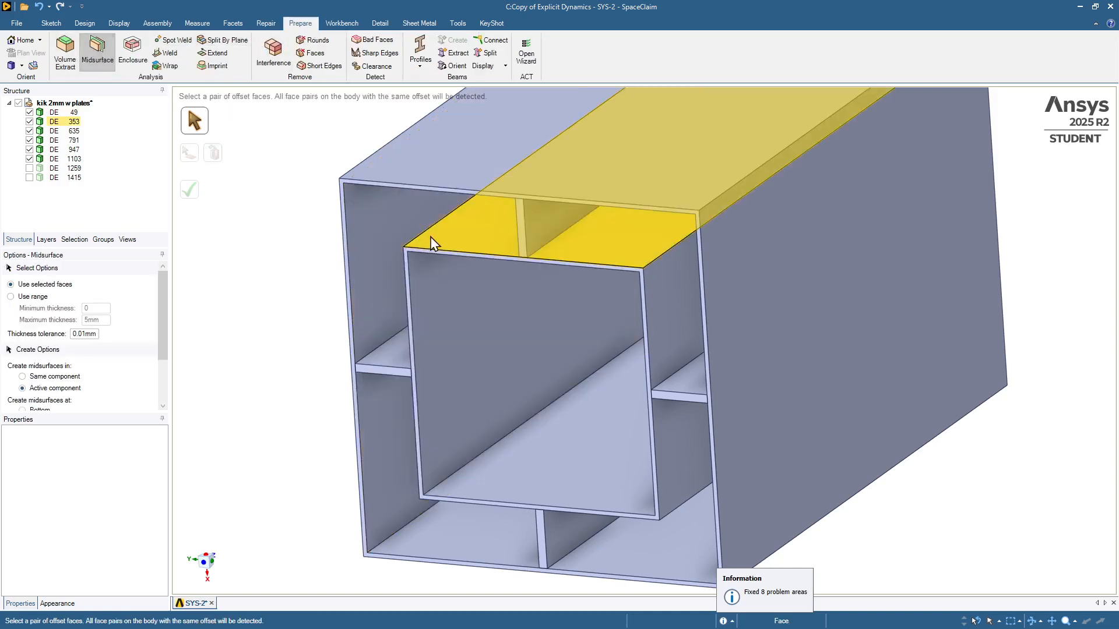
click(444, 243)
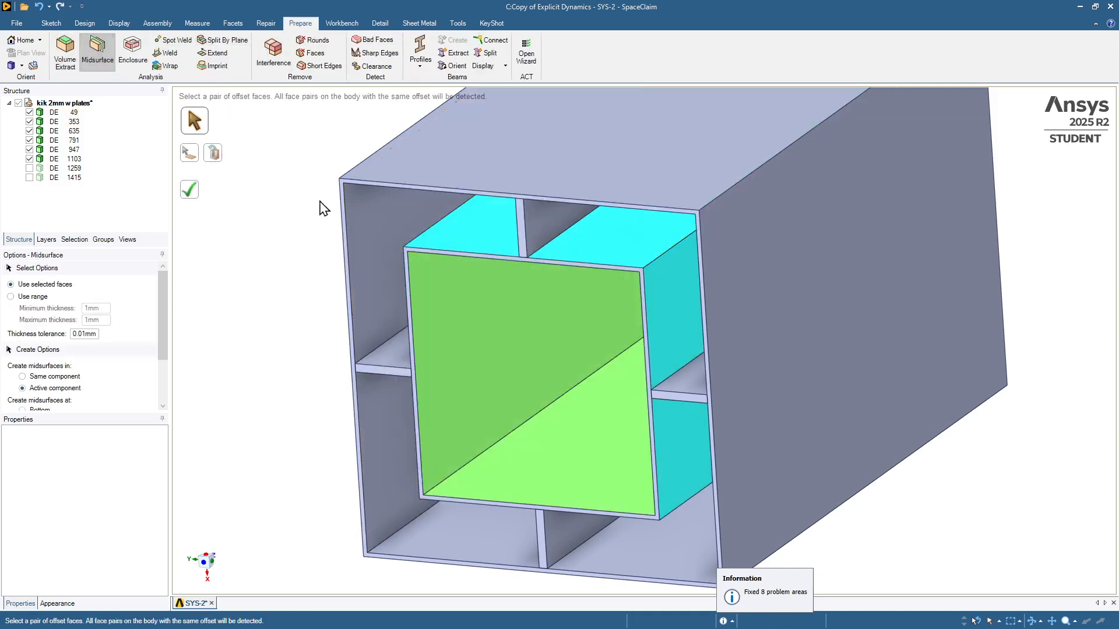
click(188, 189)
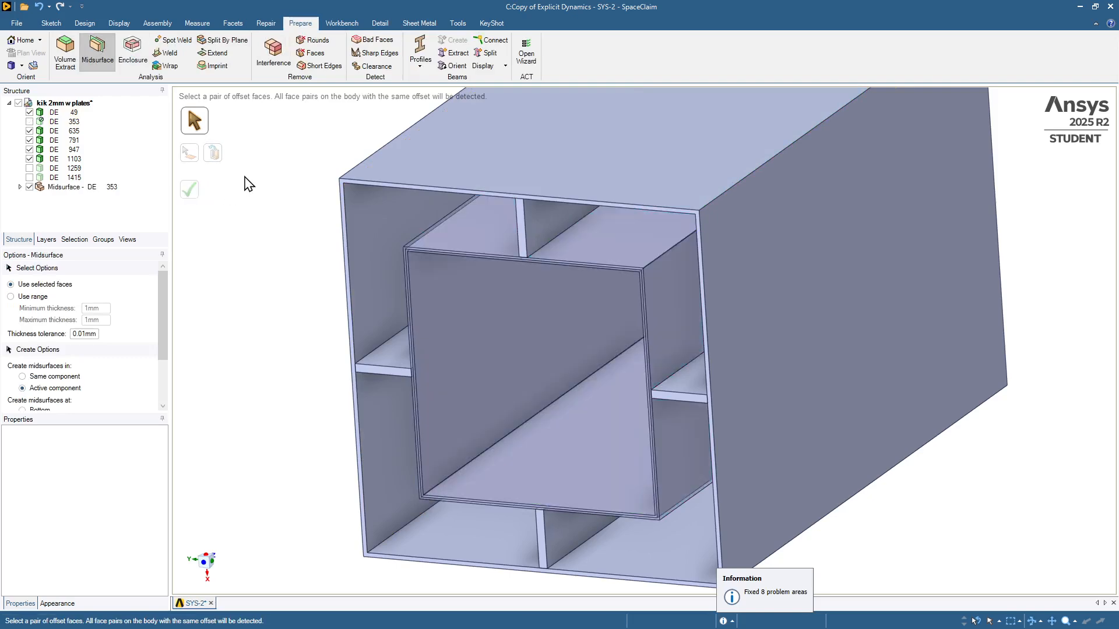
click(425, 167)
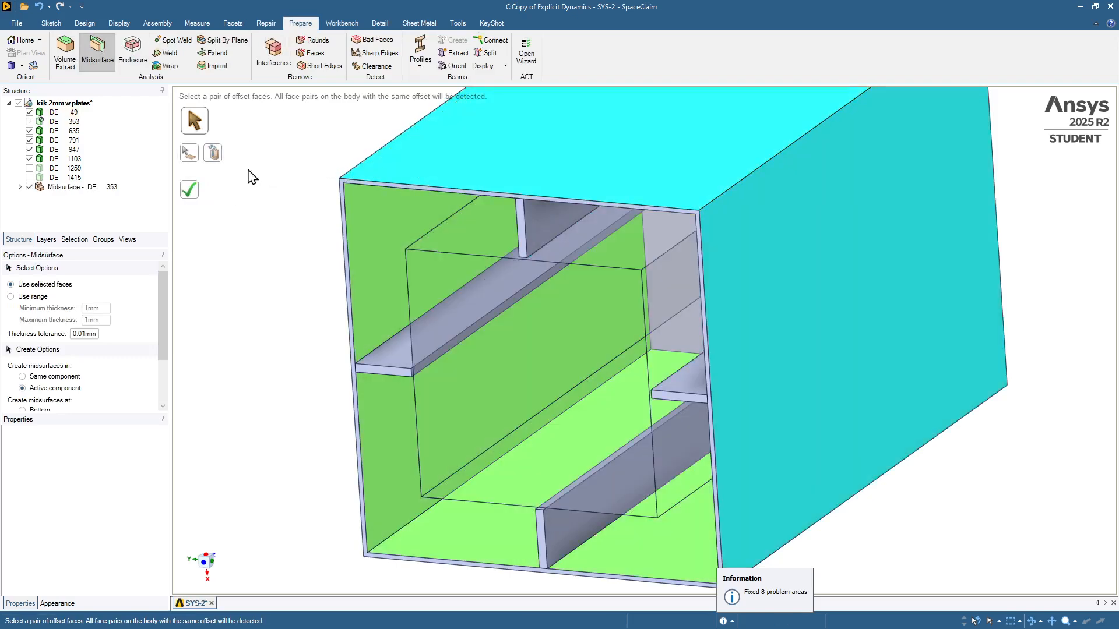
click(199, 191)
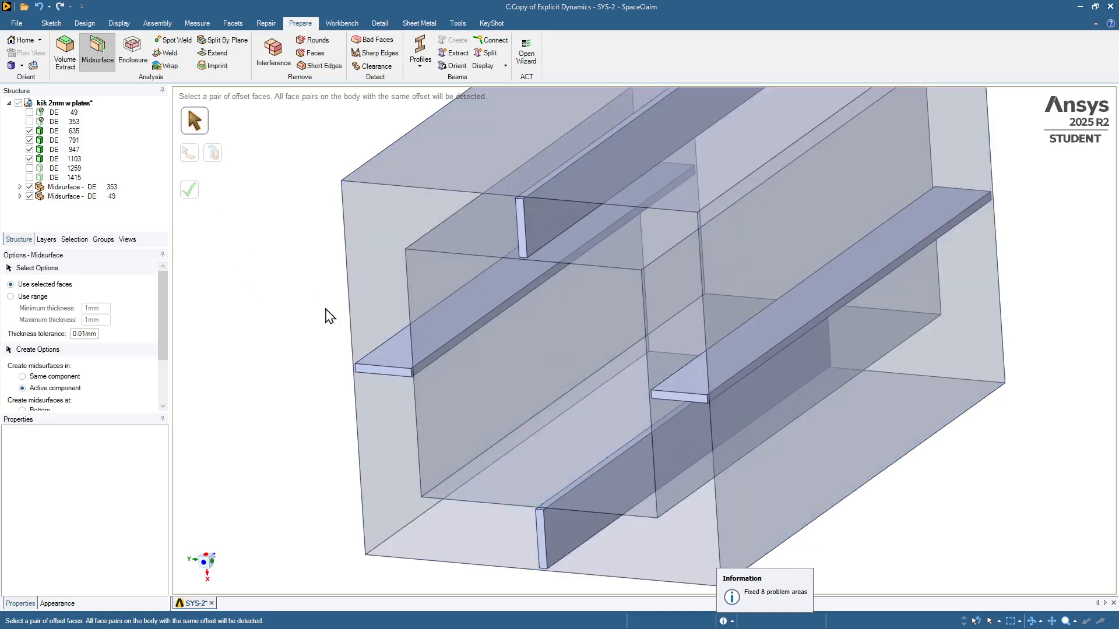
Create midsurfaces for all four wings connecting the inner and outer tubes.
click(397, 353)
click(190, 191)
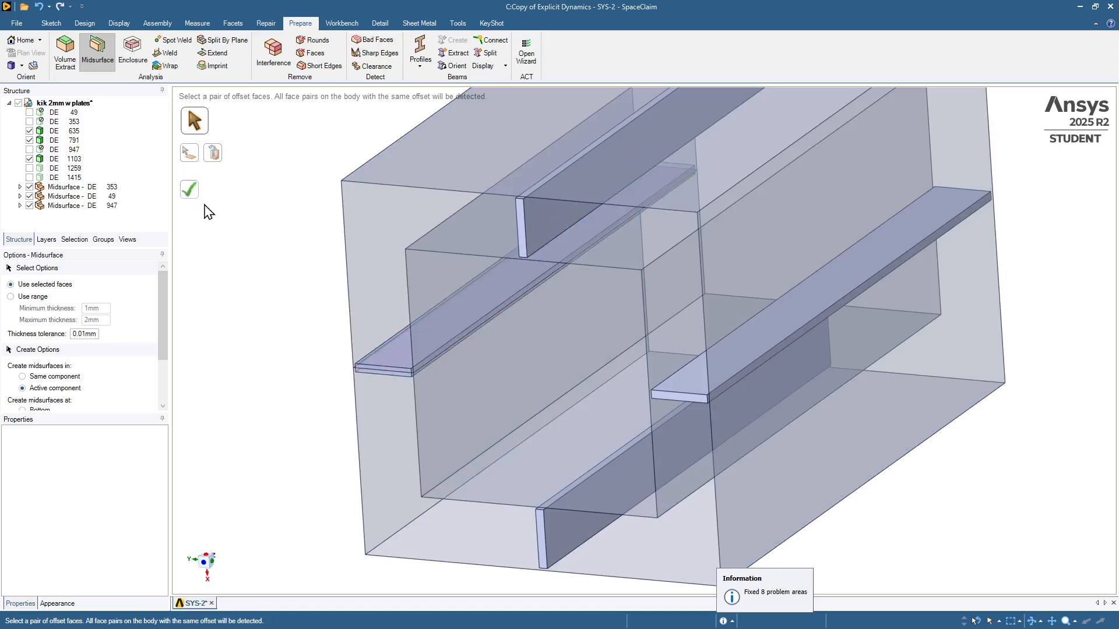
click(569, 537)
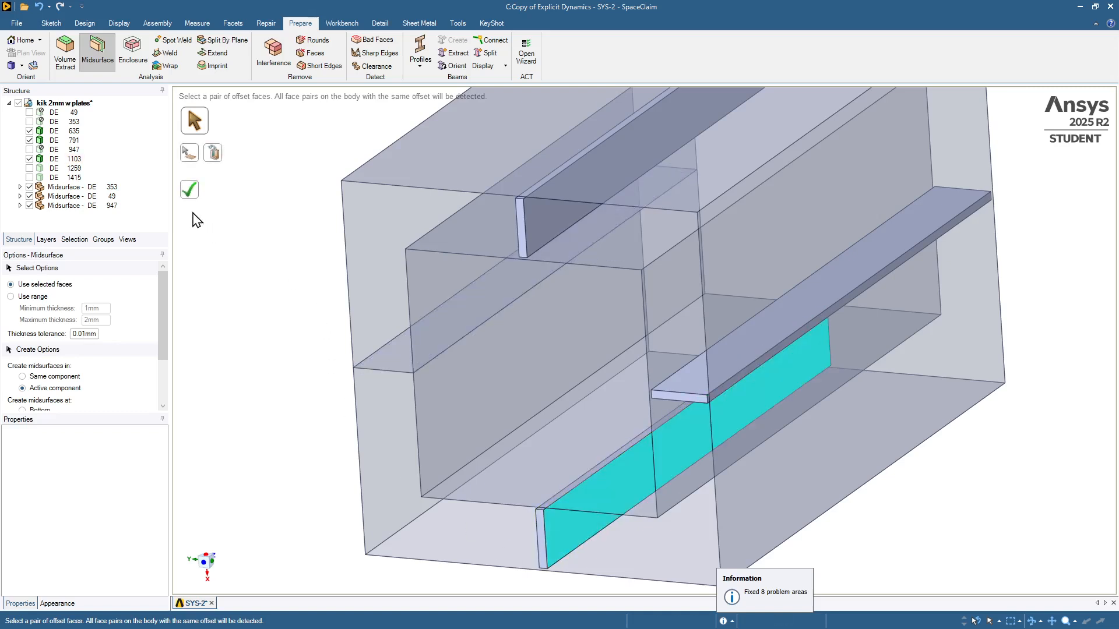
click(189, 190)
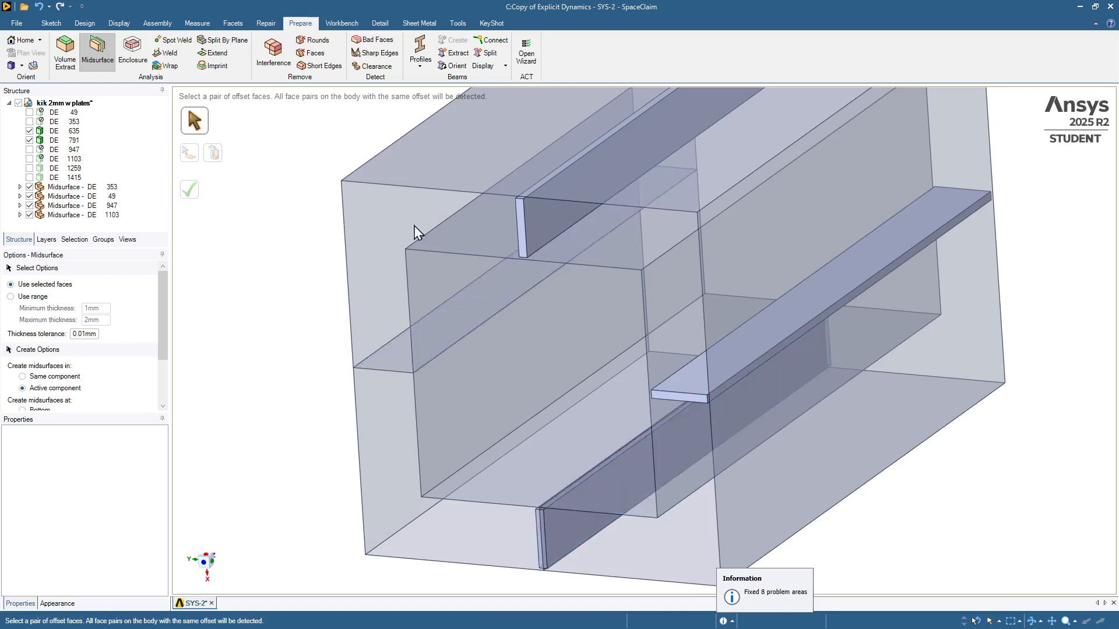
click(552, 220)
click(192, 191)
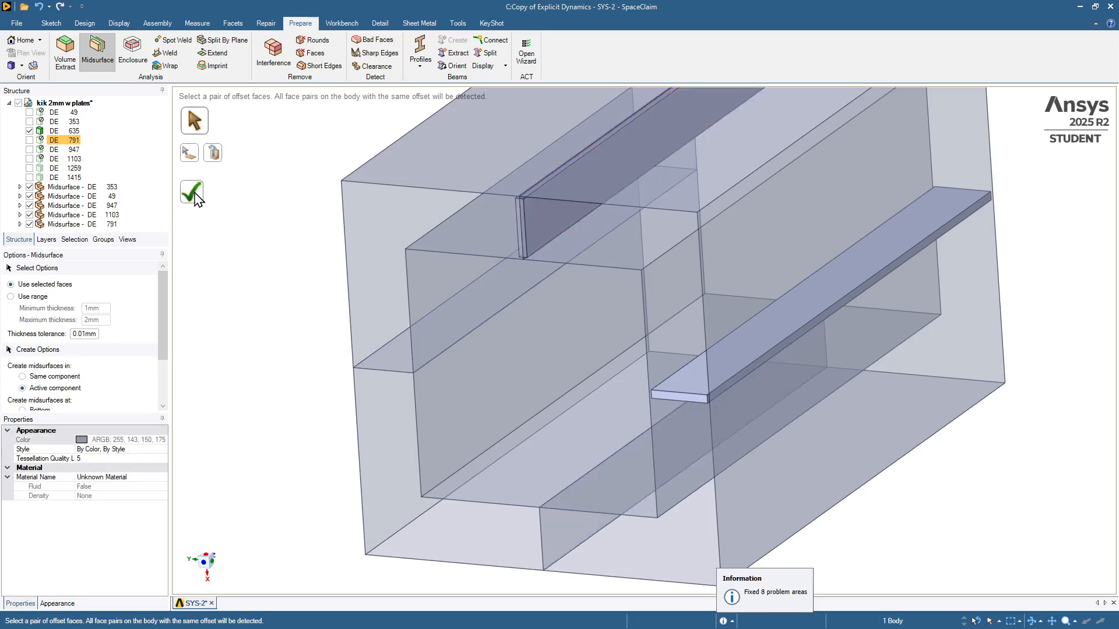
click(699, 386)
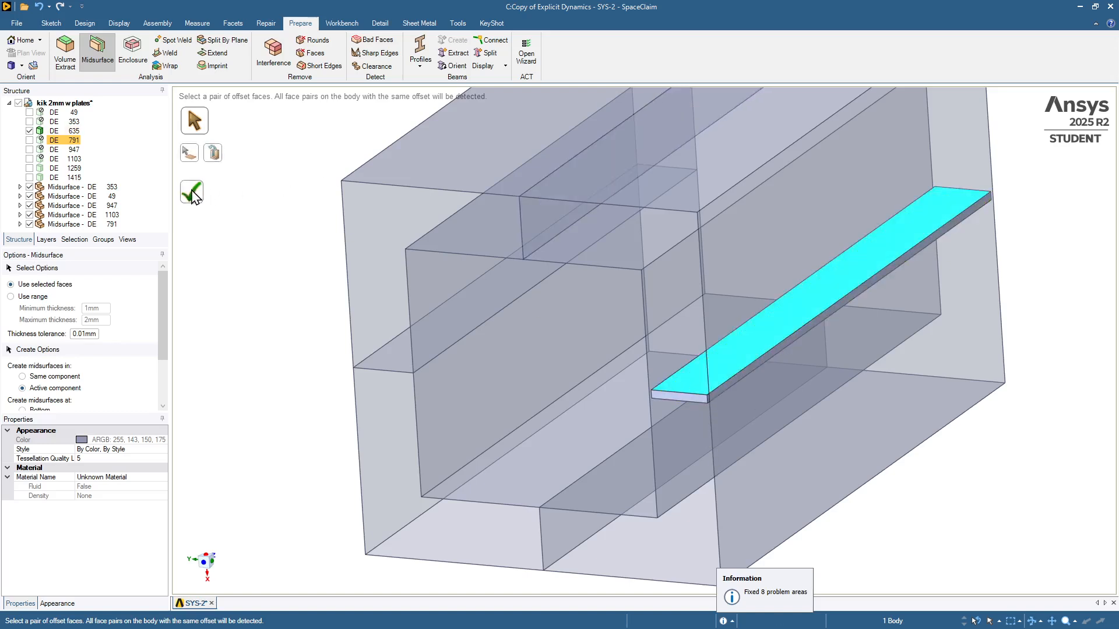
click(190, 190)
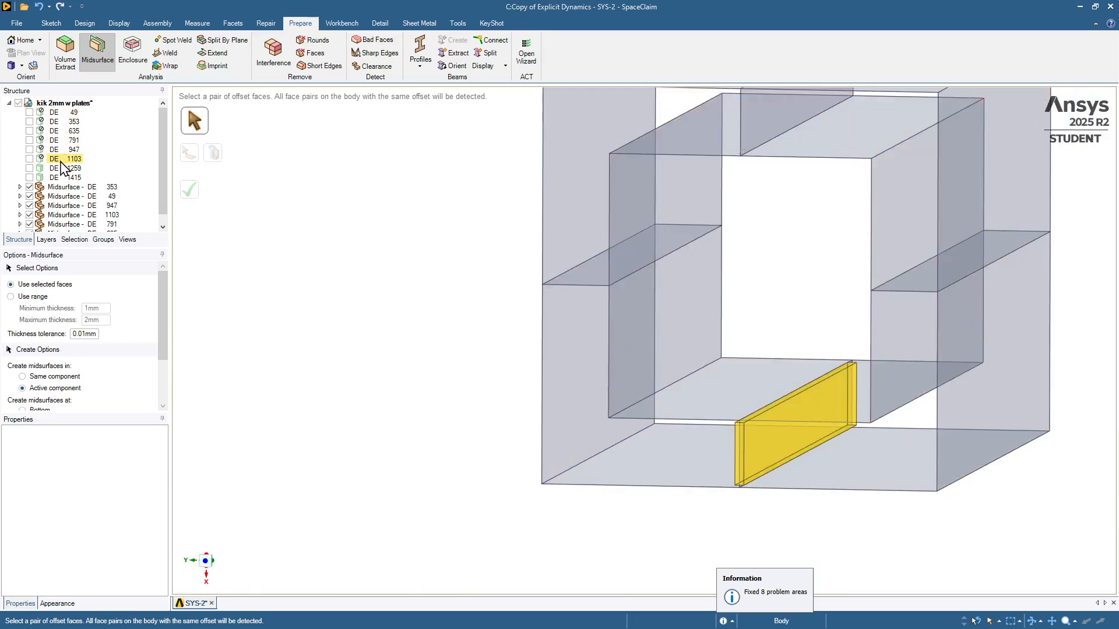
Share topology along the coincident edges between the wing and tube midsurfaces.
click(9, 103)
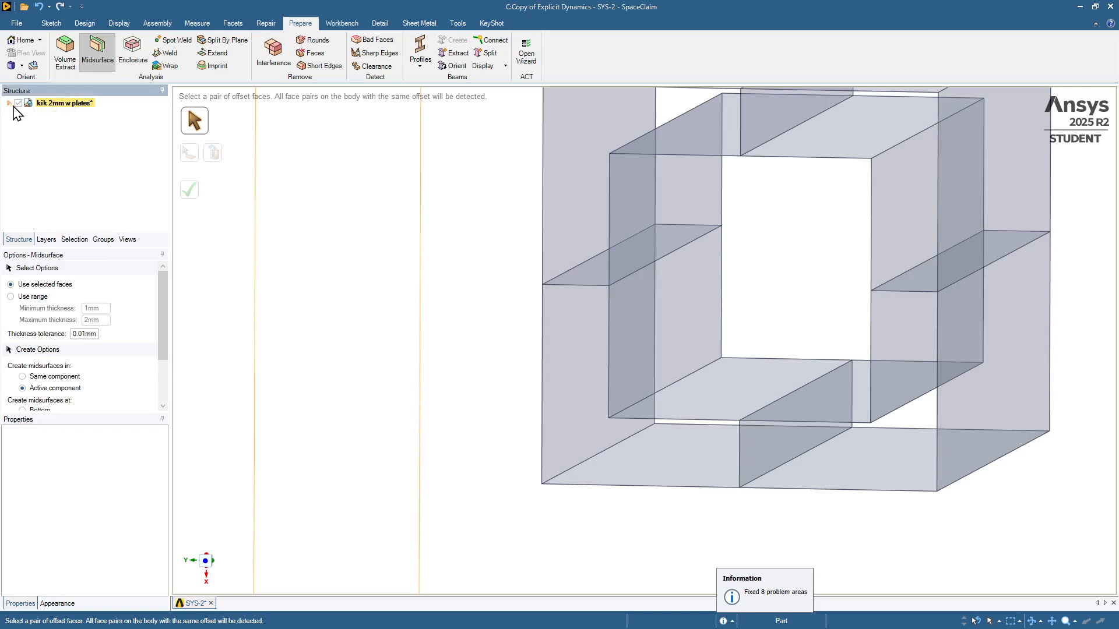
middle_drag(281, 96, 645, 292)
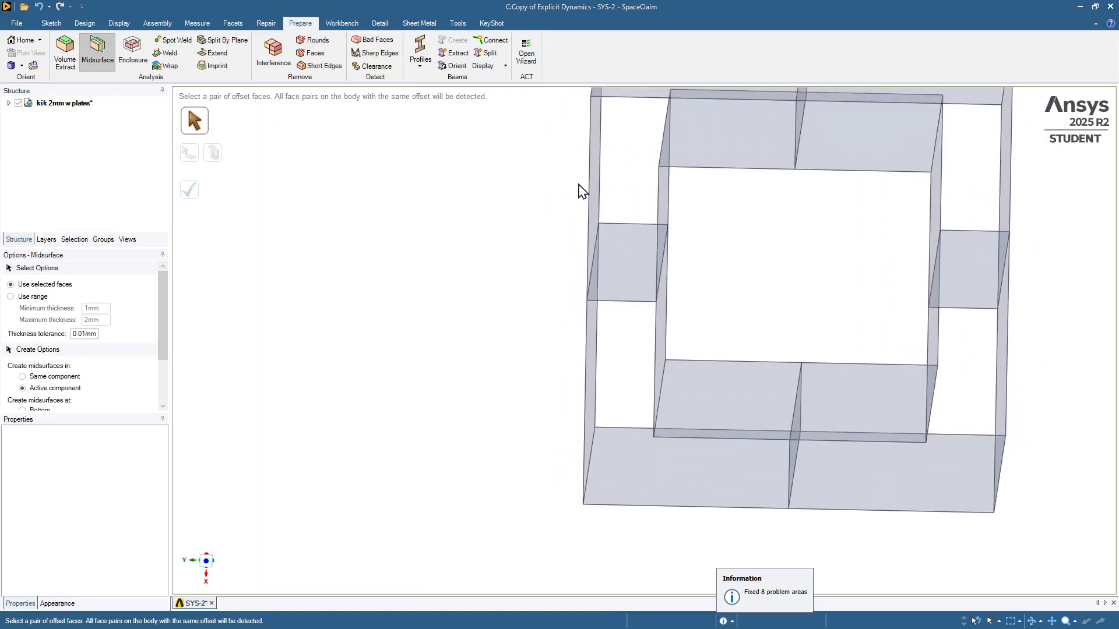
click(349, 25)
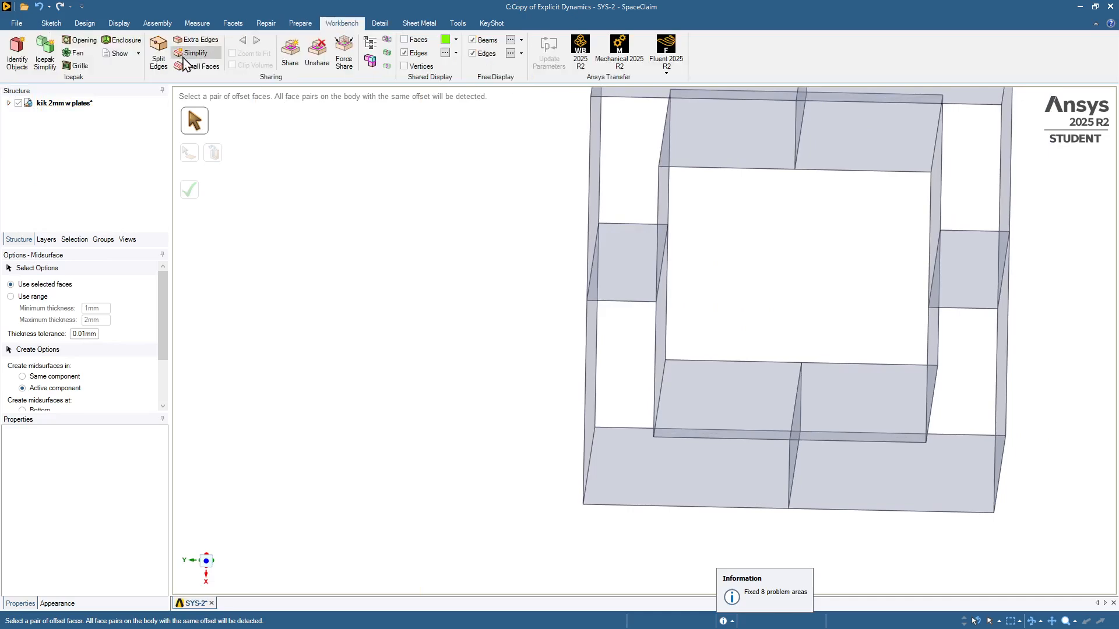
click(289, 52)
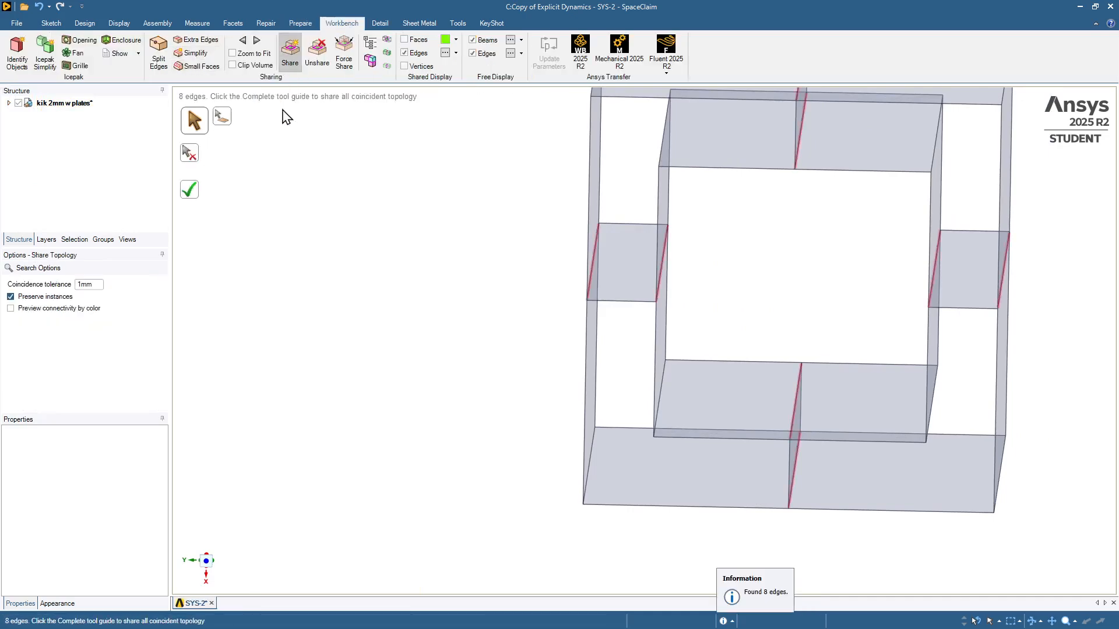
click(193, 197)
middle_drag(410, 266, 607, 284)
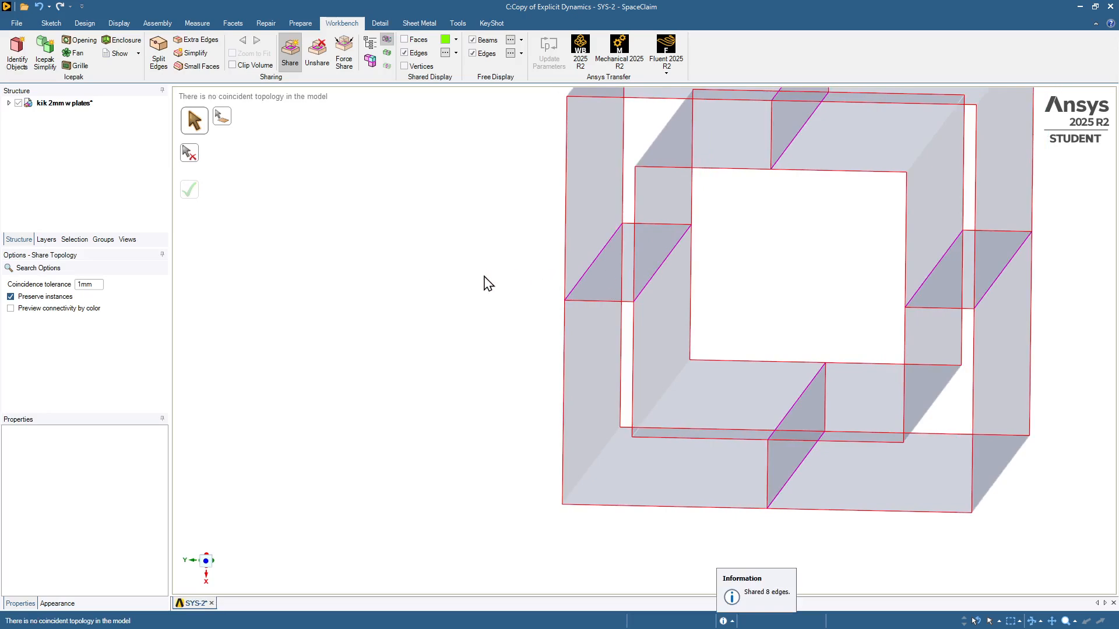
scroll(525, 191, down, 5)
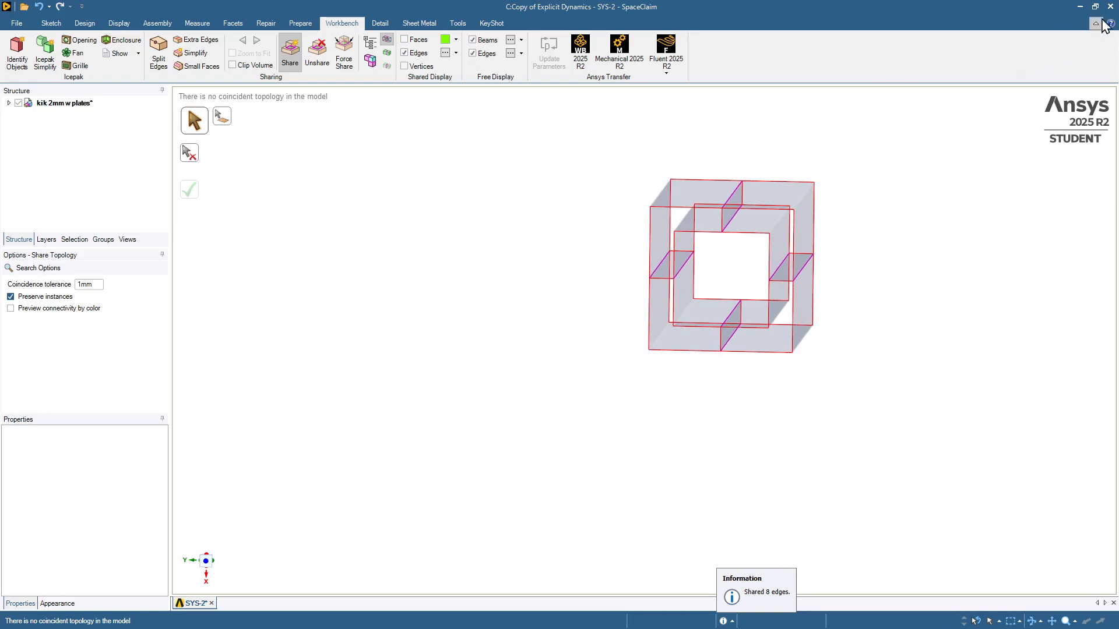
Save the geometry, then switch to Workbench and open the Model of Copy of Explicit Dynamics, re-reading the upstream data.
key(ctrl+s)
key(alt+Tab)
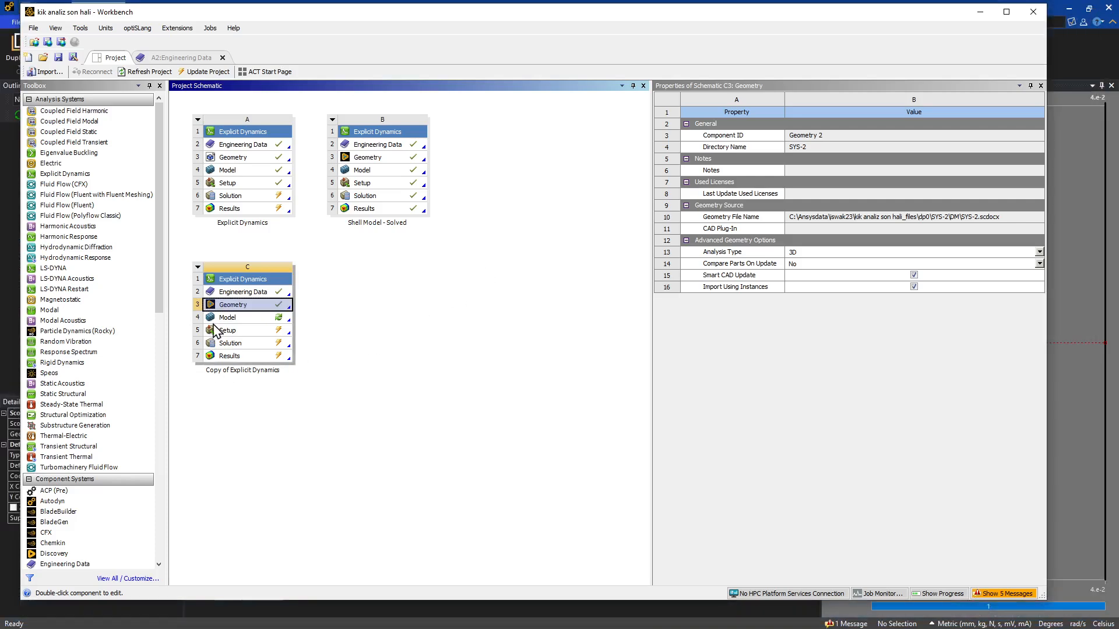
double_click(214, 319)
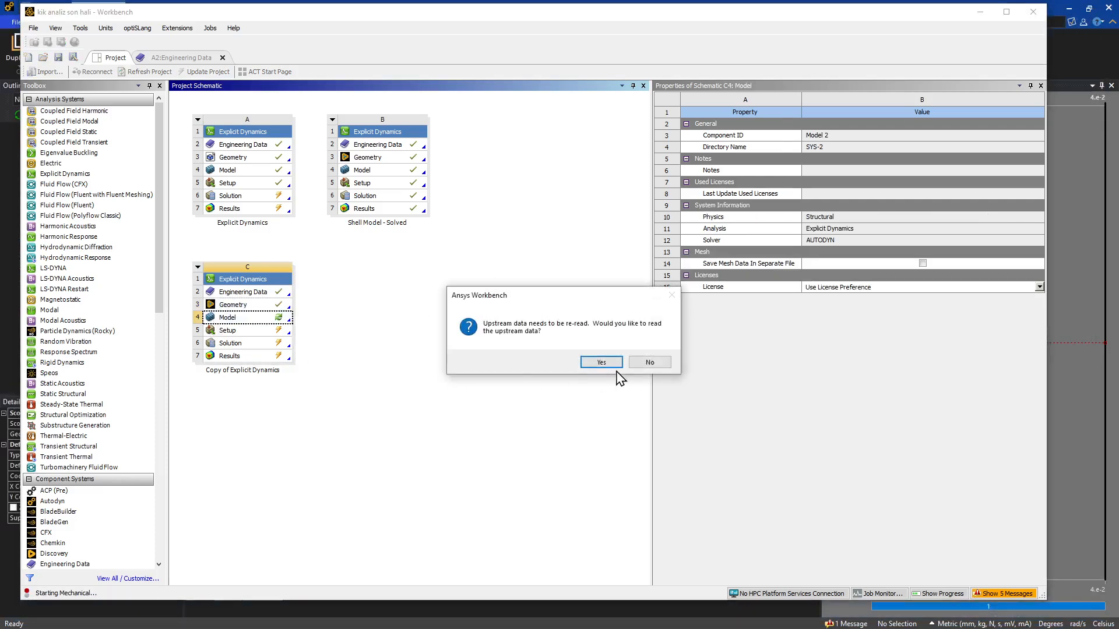
click(610, 366)
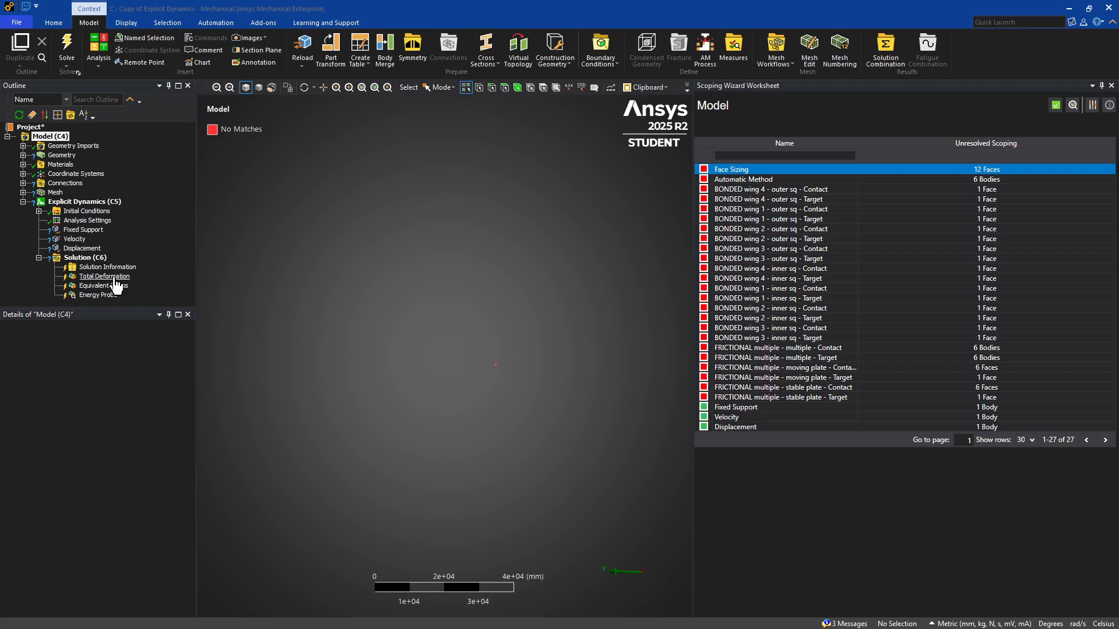
Assign the 25KG-PLATE material to the two solid plate bodies, DE 1259 and DE 1415.
click(22, 155)
click(64, 165)
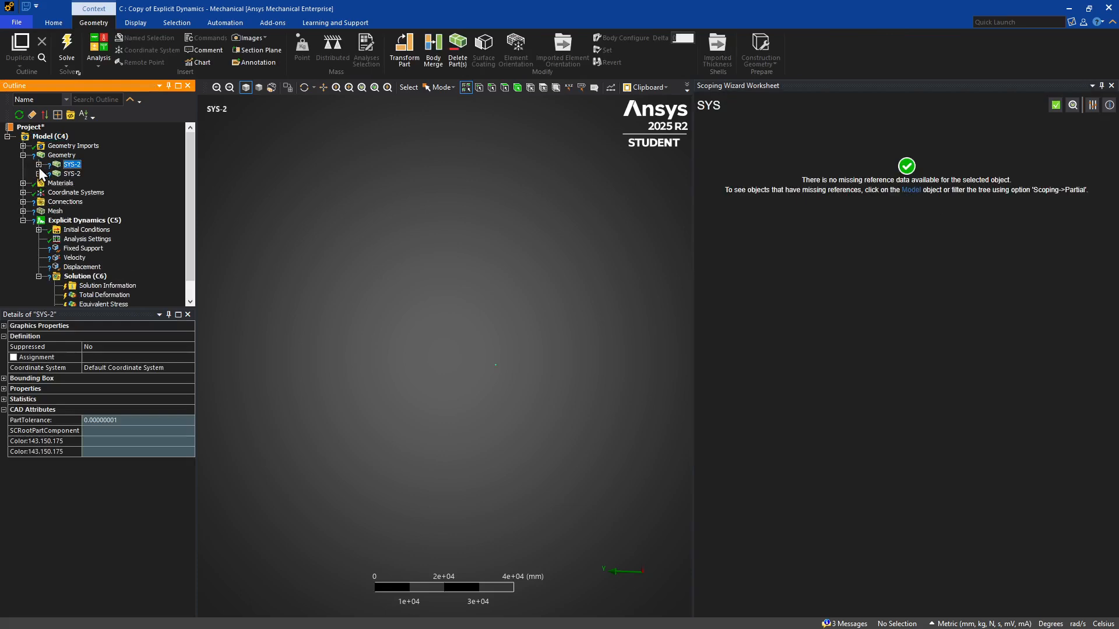
click(38, 164)
click(85, 174)
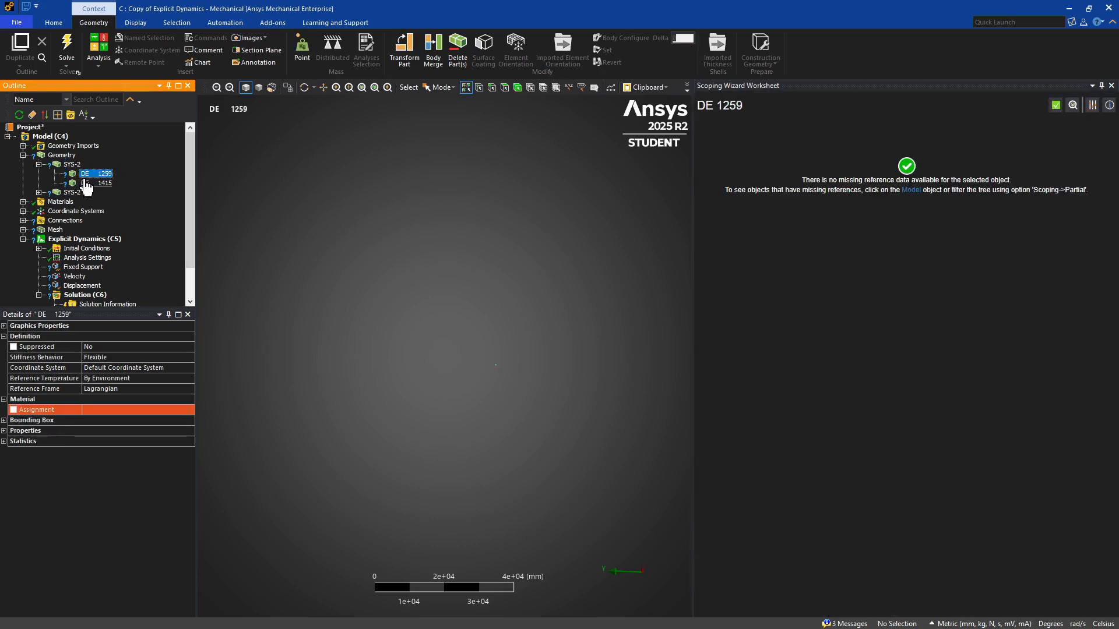
ctrl+click(86, 183)
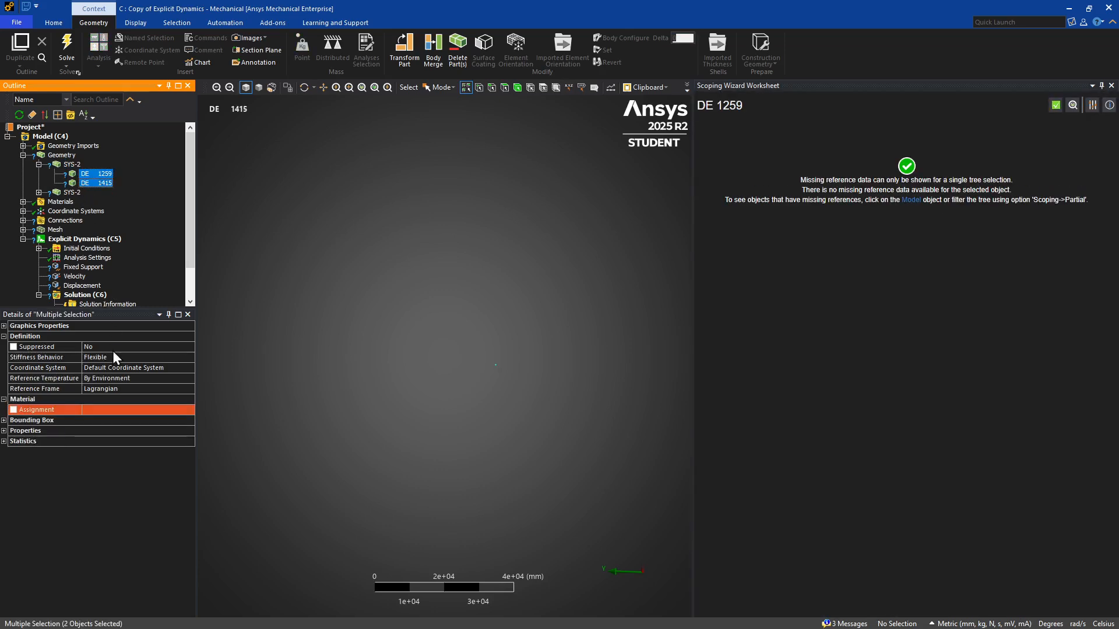
click(187, 413)
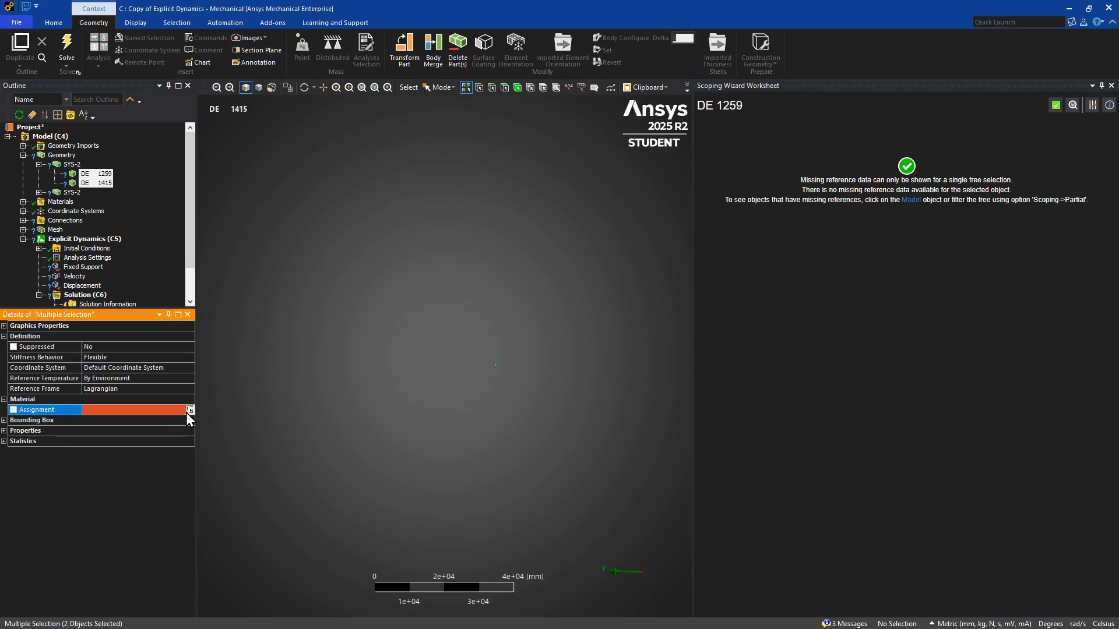
click(187, 411)
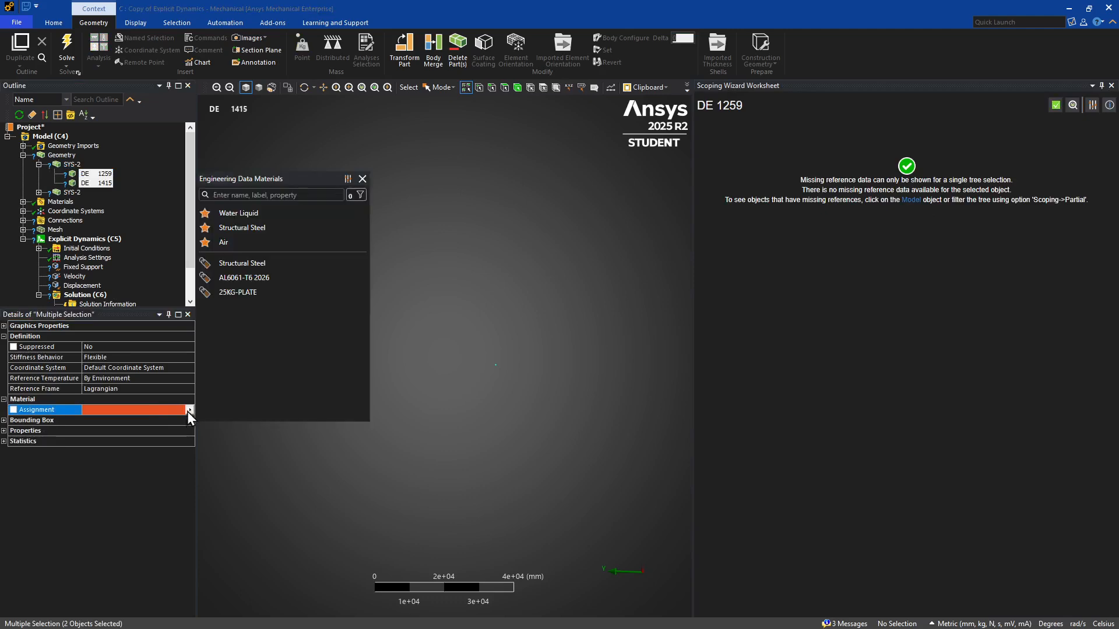
click(234, 293)
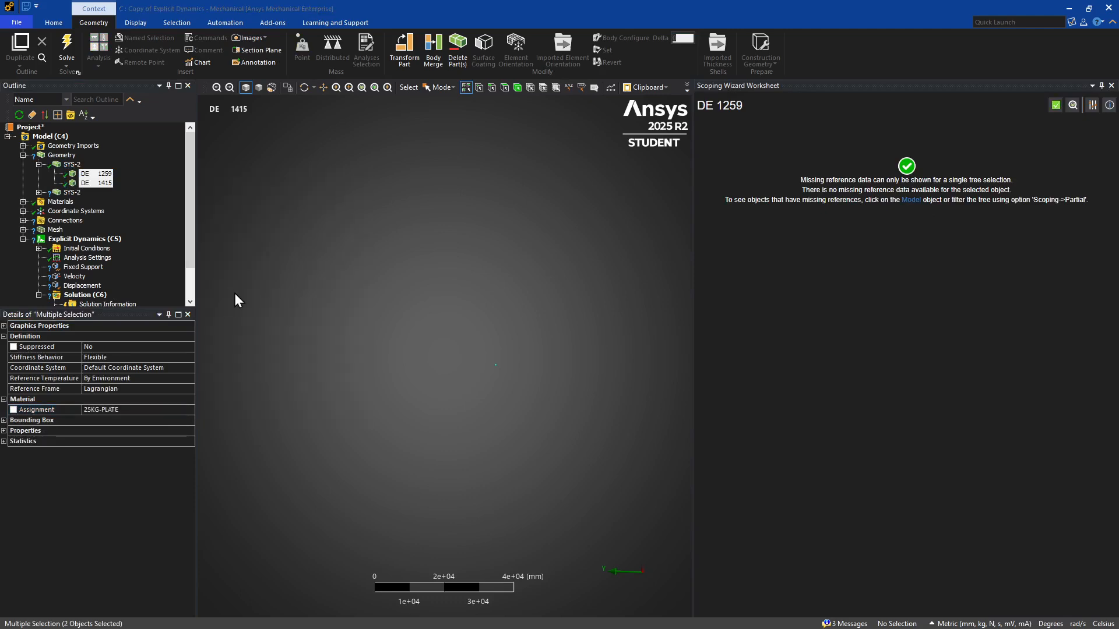
Check the imported thickness of a tube and a wing shell and assign AL6061-T6 2026 to all six midsurface bodies.
click(38, 192)
click(79, 202)
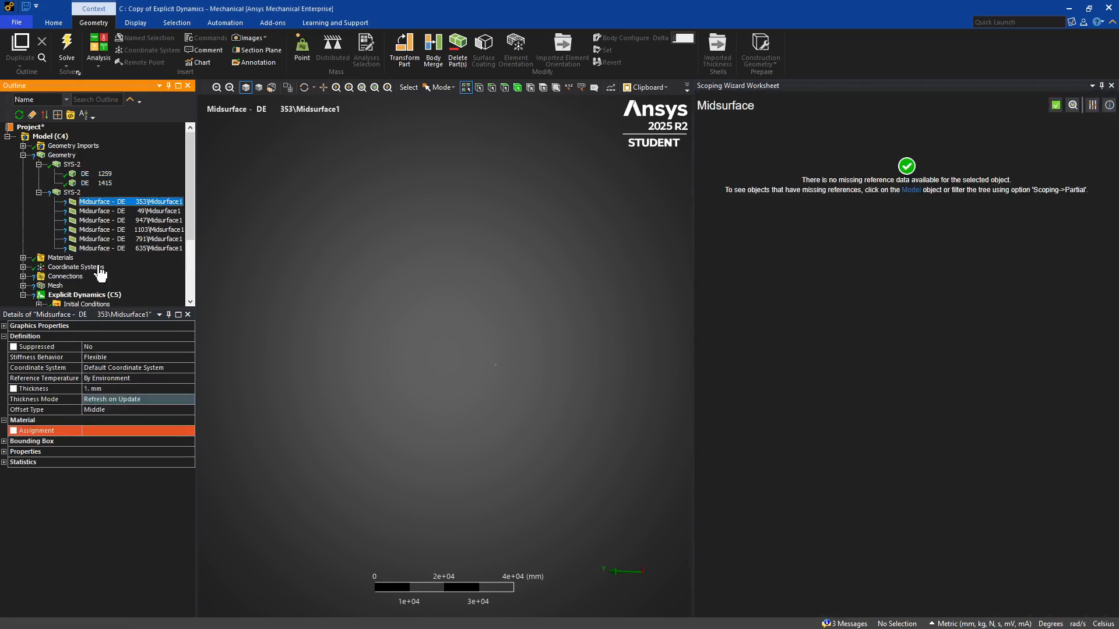
click(103, 230)
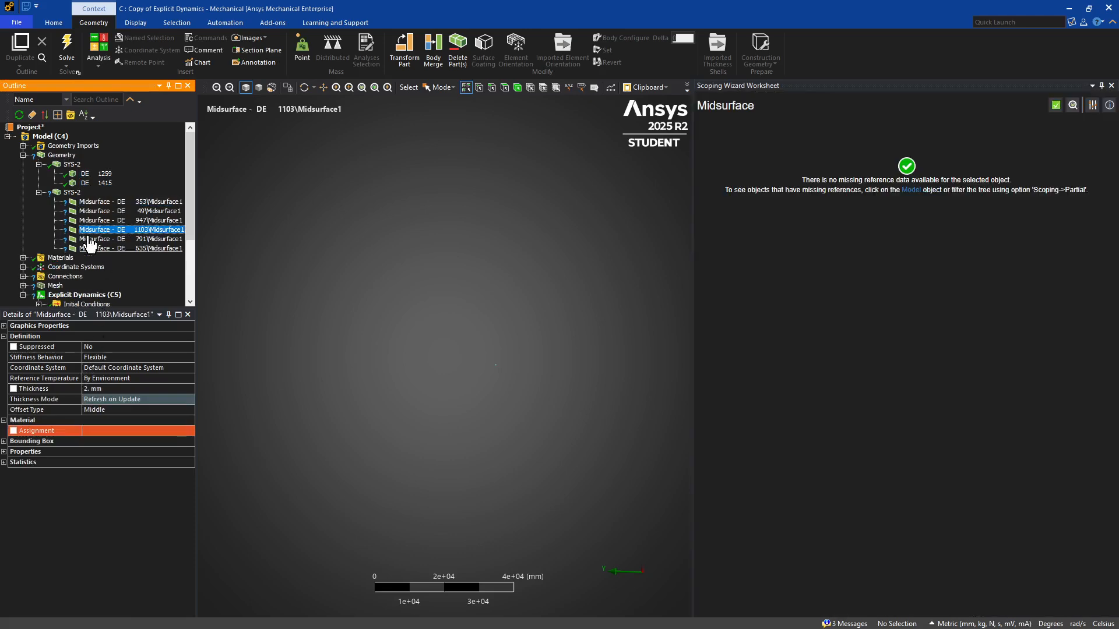
click(95, 202)
shift+click(102, 248)
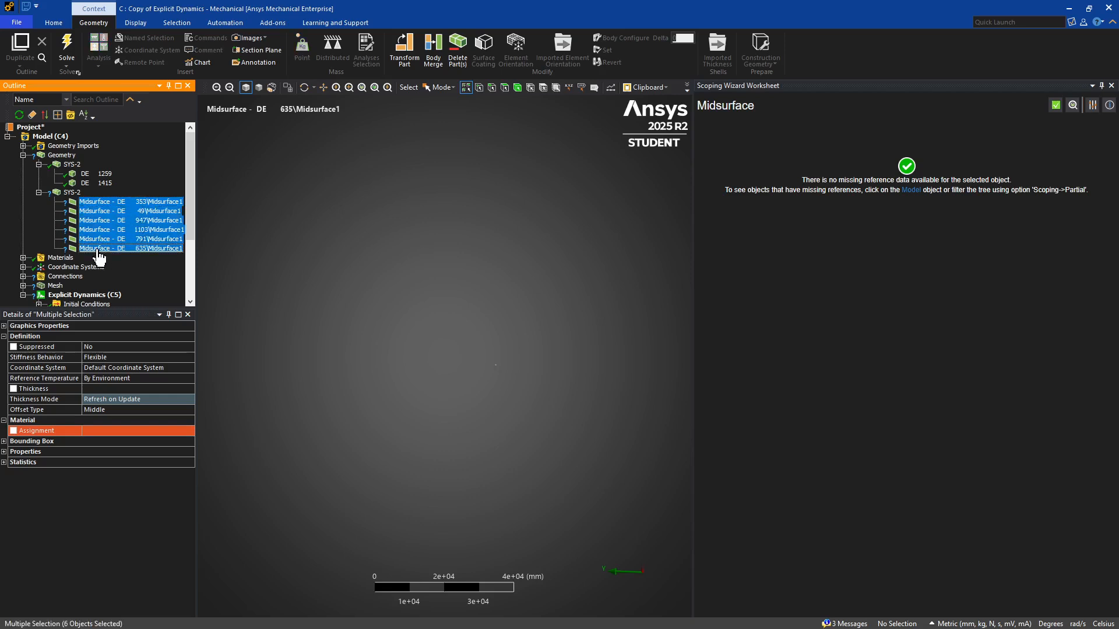
click(190, 432)
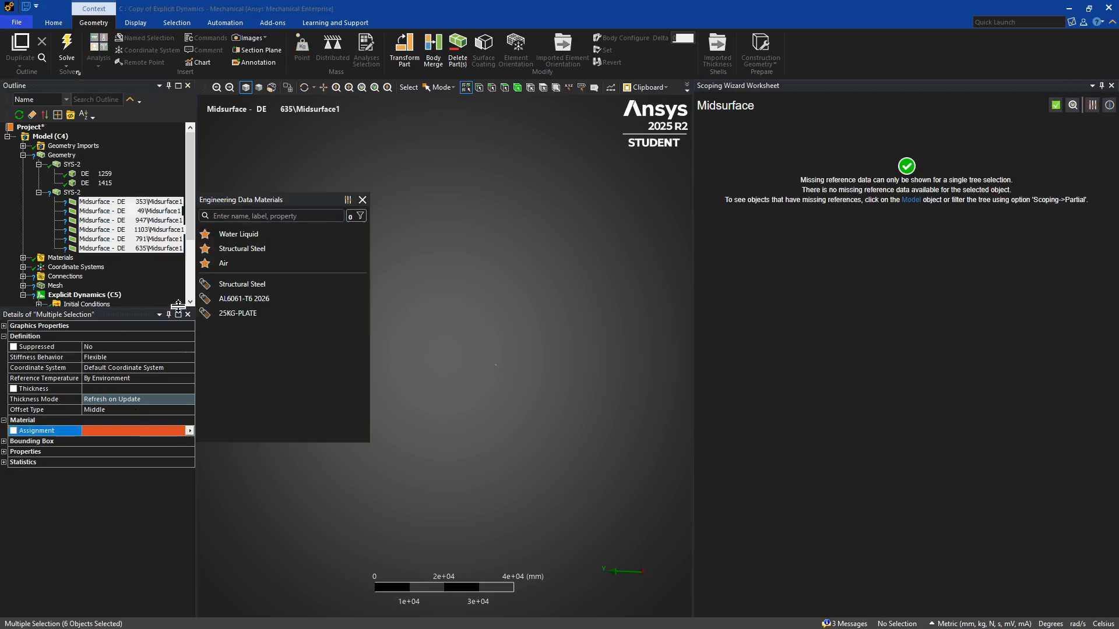
click(223, 300)
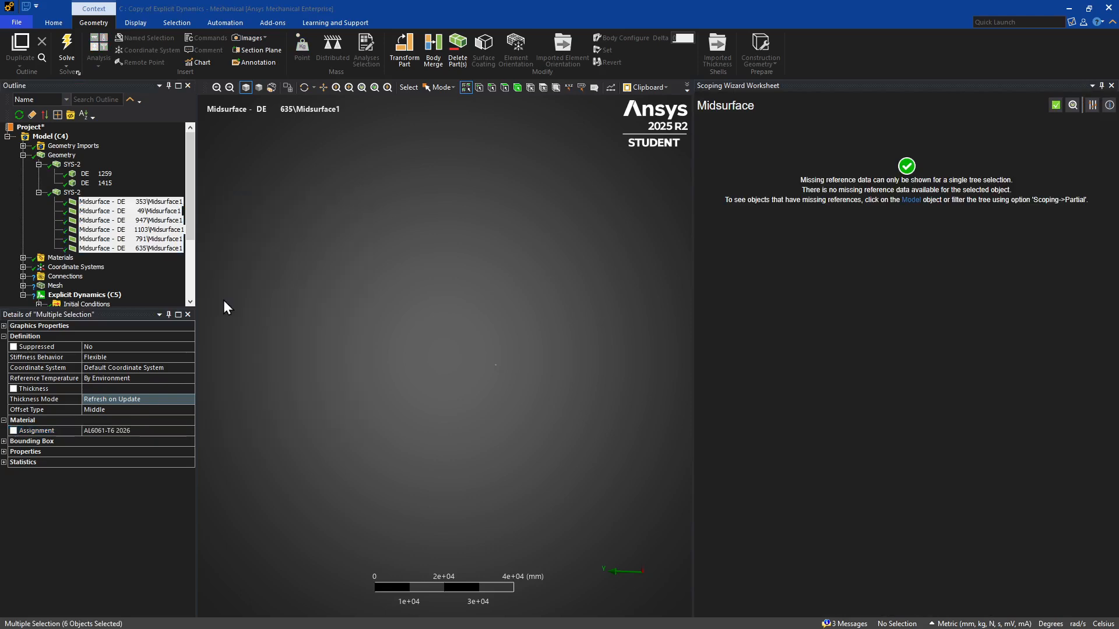
click(23, 156)
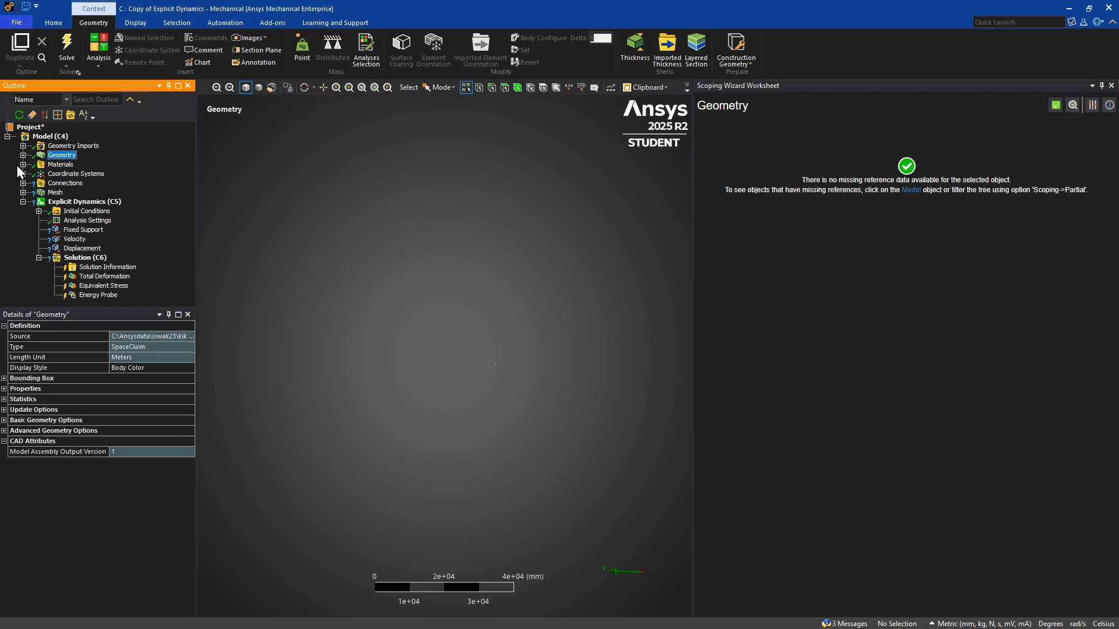
Delete the Contacts folder with all its bonded and frictional contacts, keeping Body Interactions under Connections.
click(23, 183)
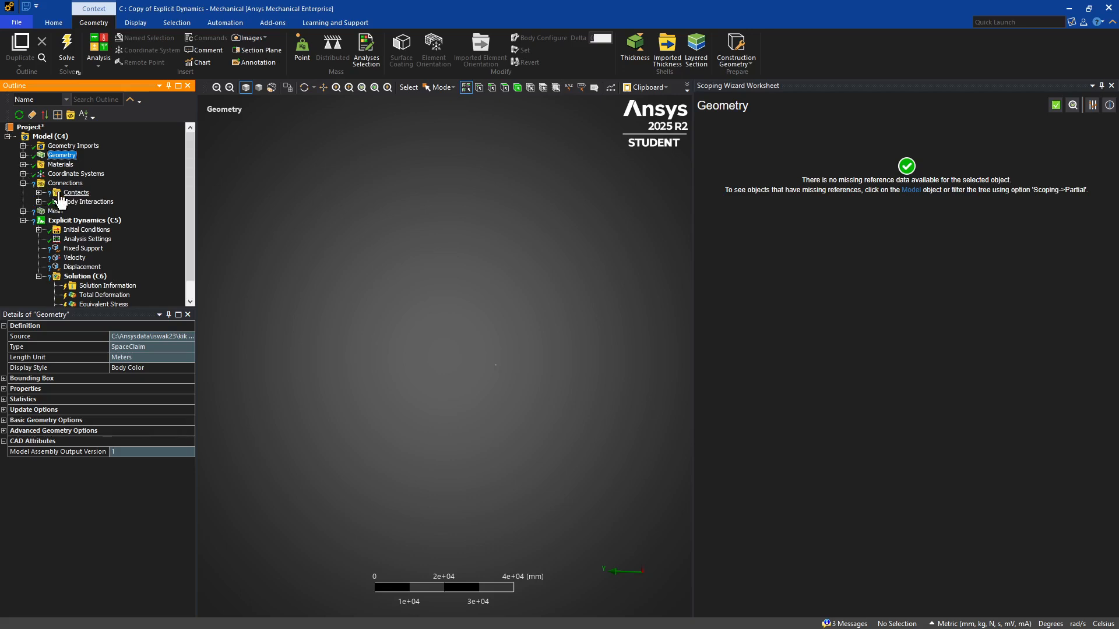
click(75, 193)
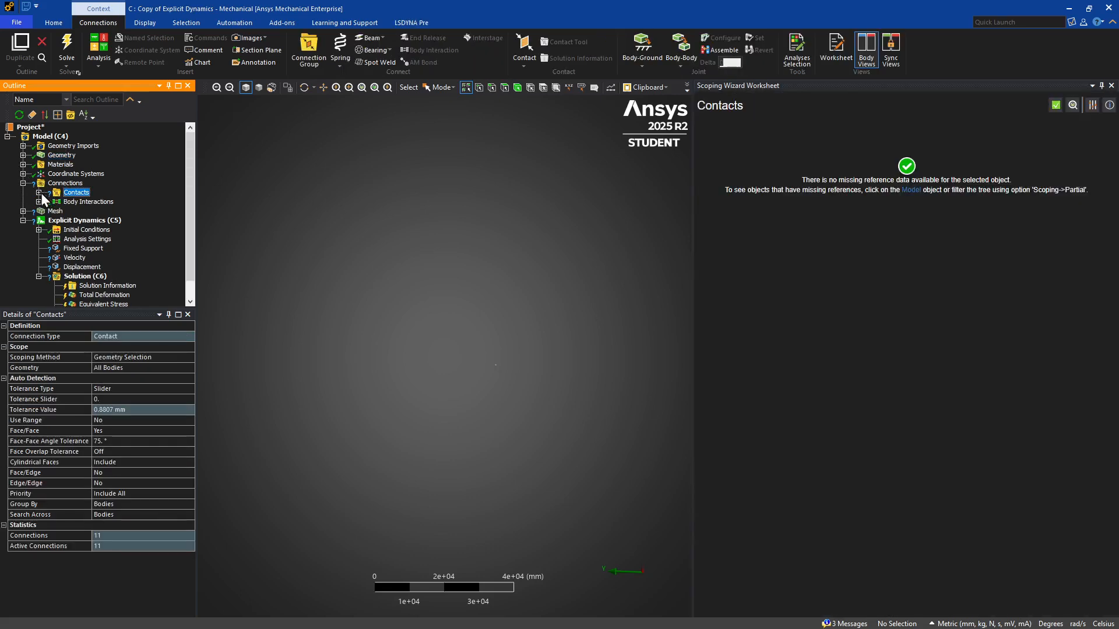
click(38, 193)
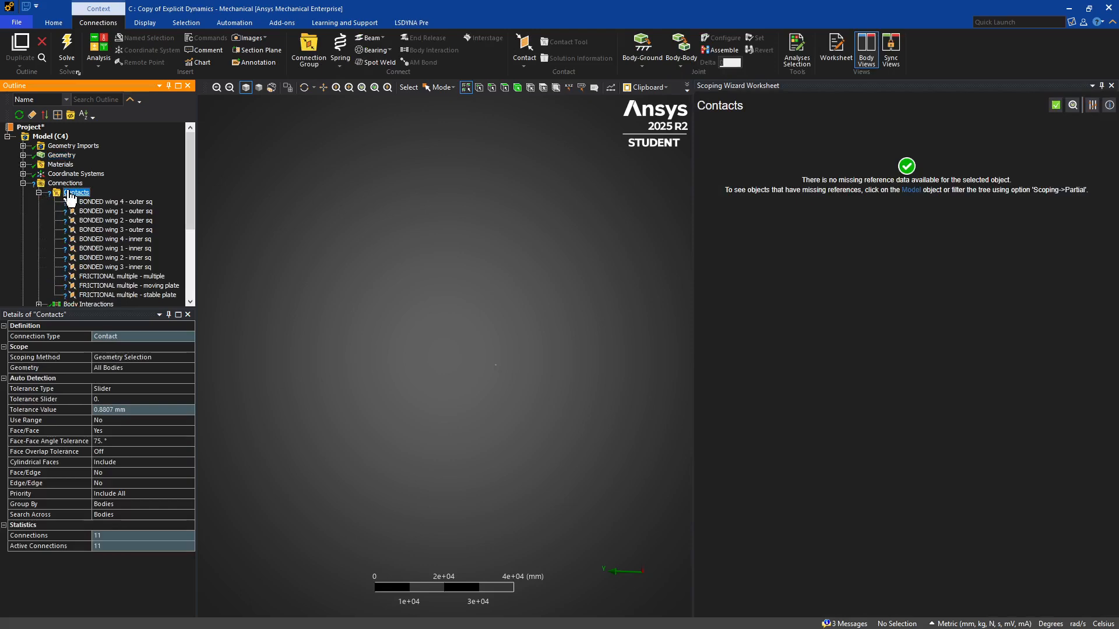
right_click(69, 193)
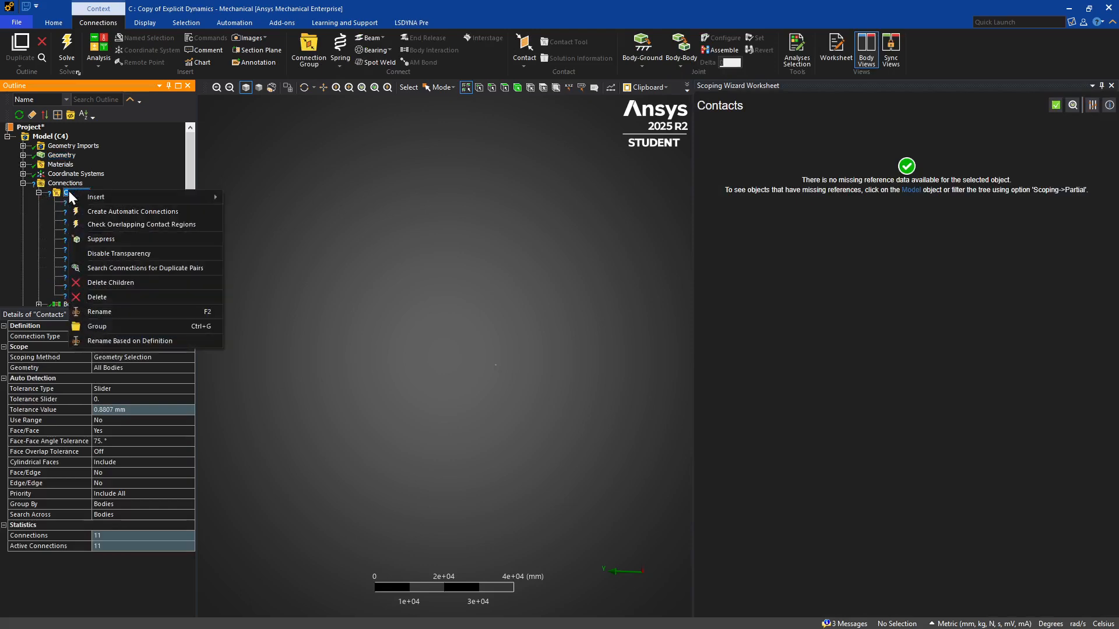
click(92, 297)
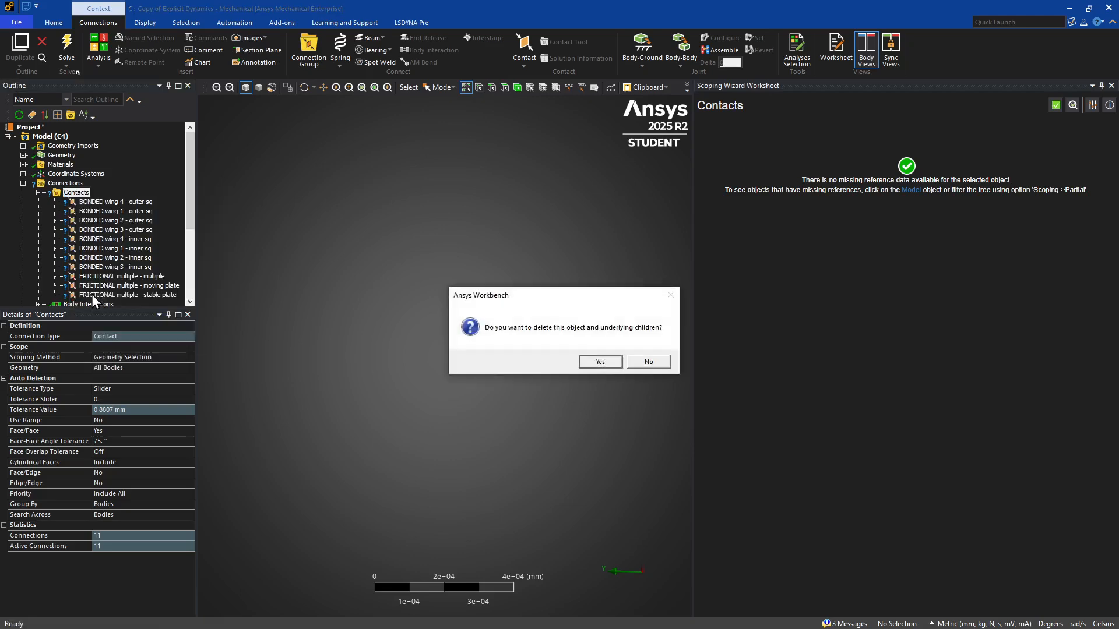
key(Return)
click(70, 194)
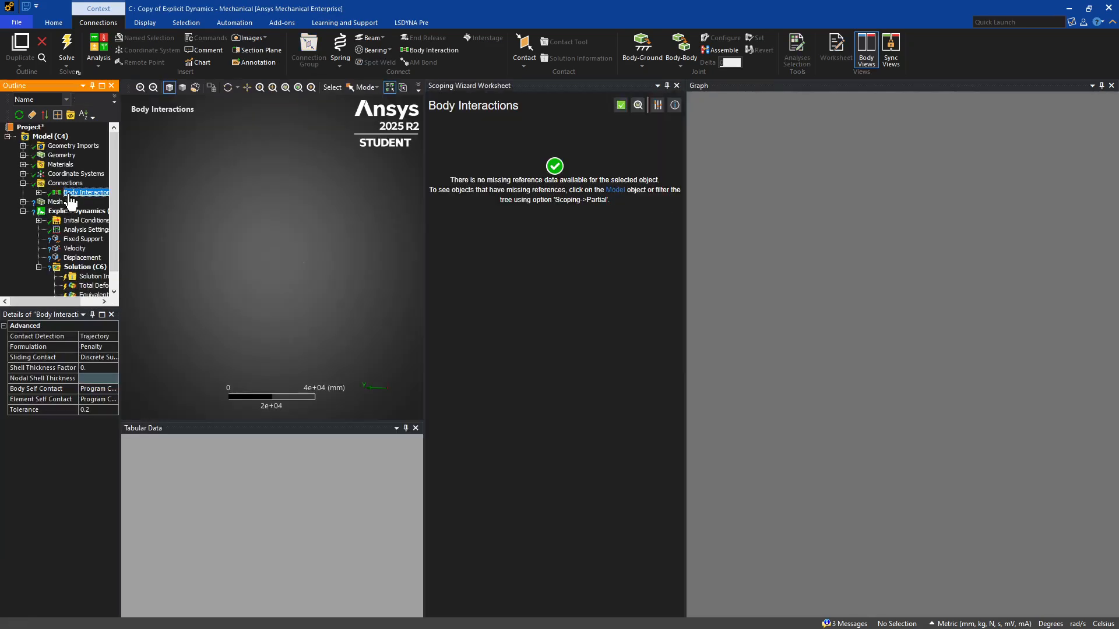
click(22, 183)
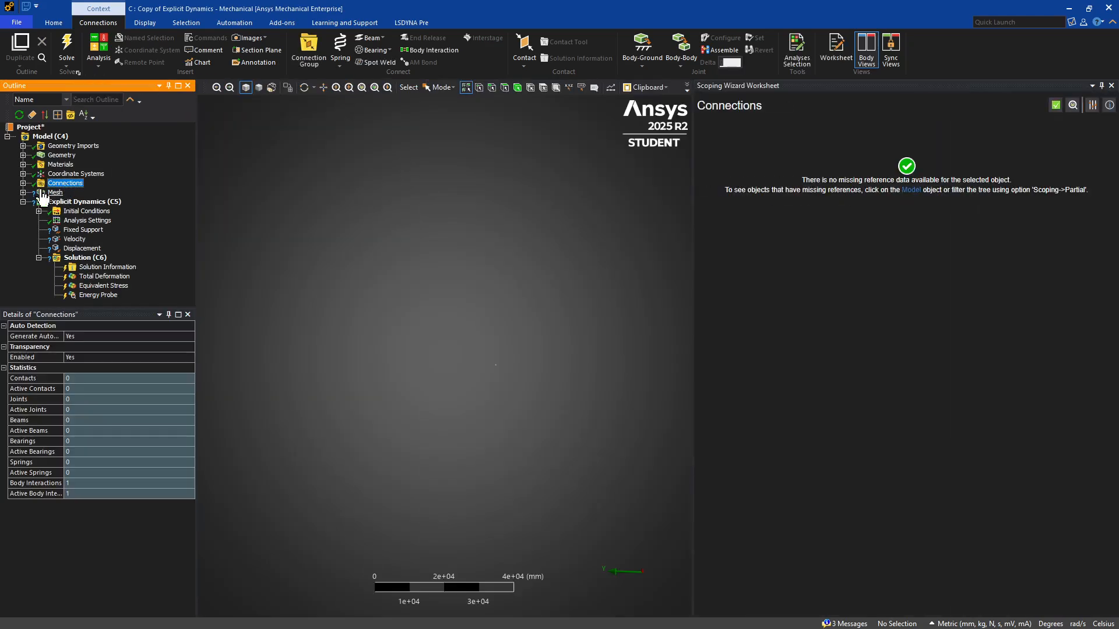
Delete the Face Sizing and Automatic Method mesh controls and set the global element size to 4 mm.
click(22, 192)
click(79, 202)
ctrl+click(69, 211)
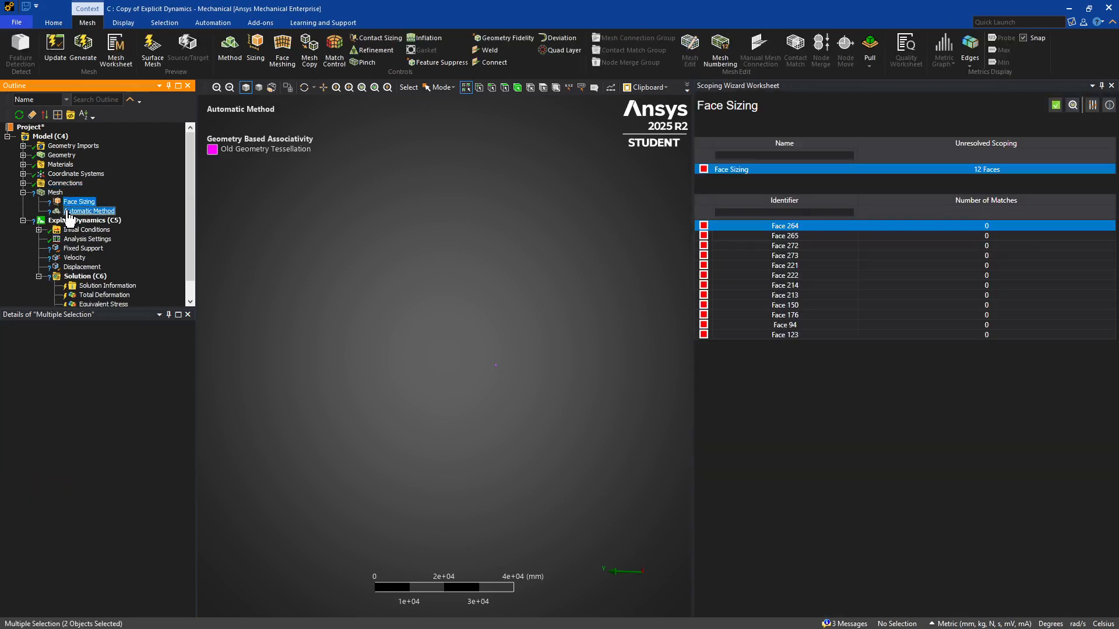
key(Delete)
key(Return)
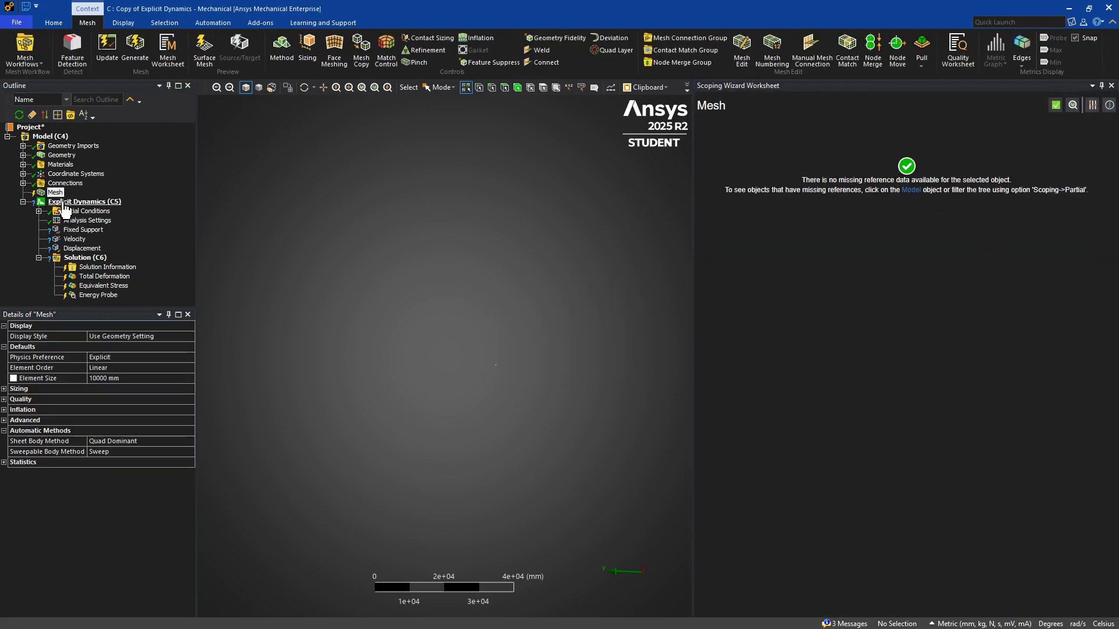
click(98, 378)
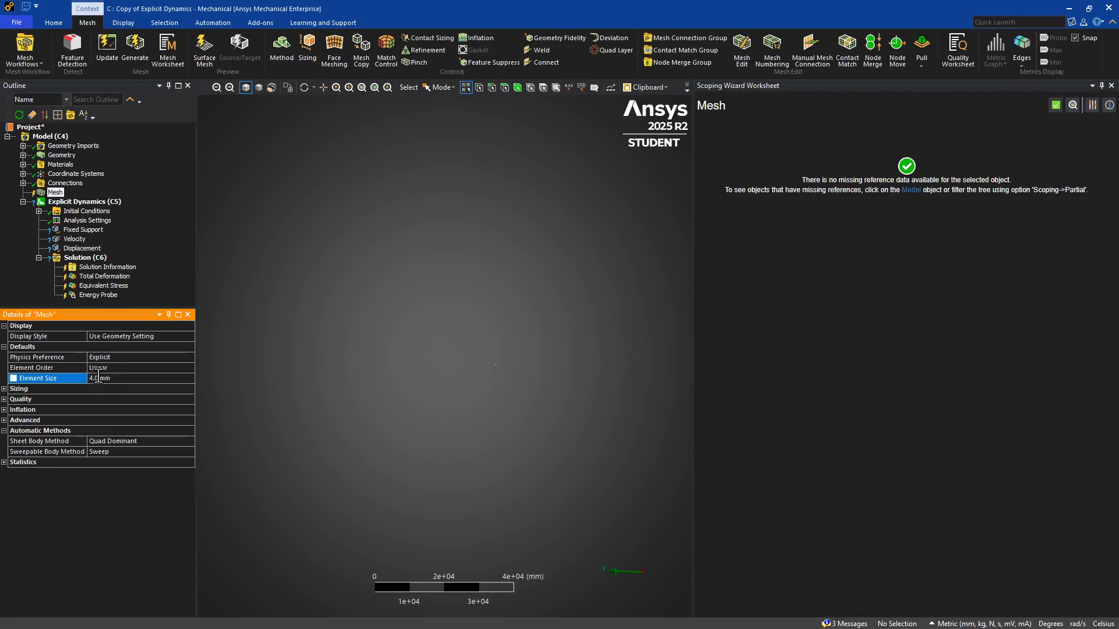
Delete the Displacement boundary condition from the explicit dynamics analysis.
click(82, 250)
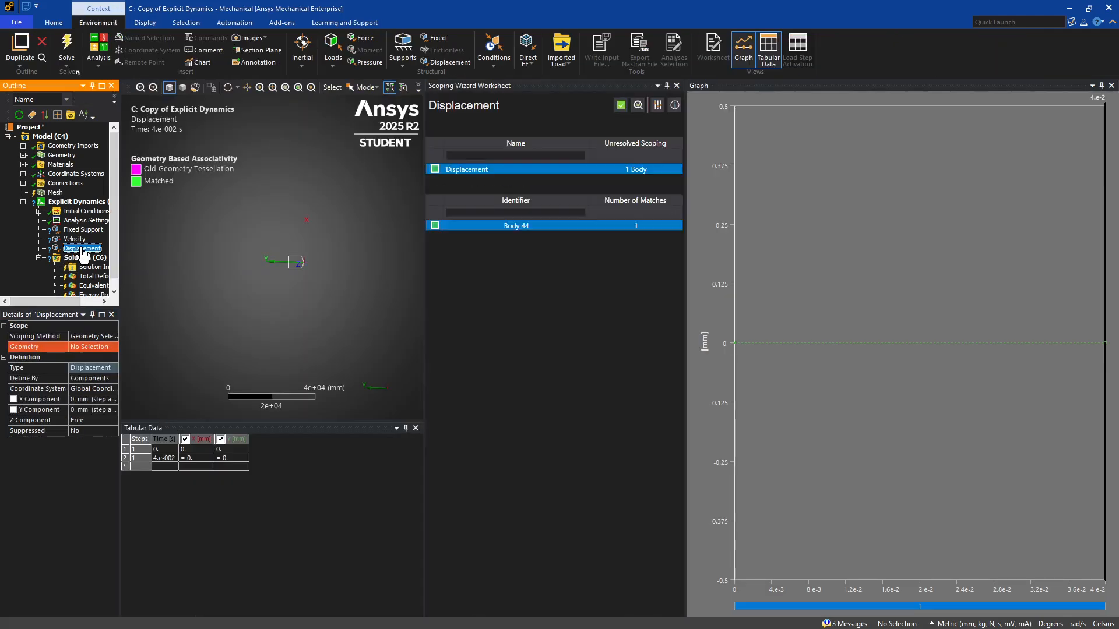
key(Delete)
key(Return)
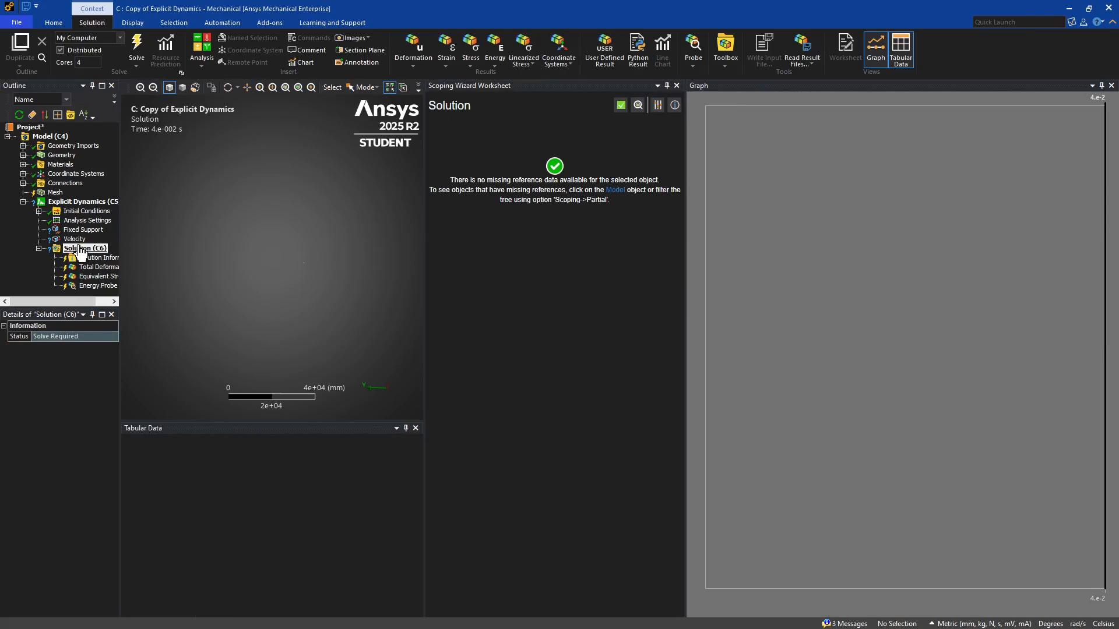
Generate the mesh of the whole assembly and fit the model in view.
right_click(57, 194)
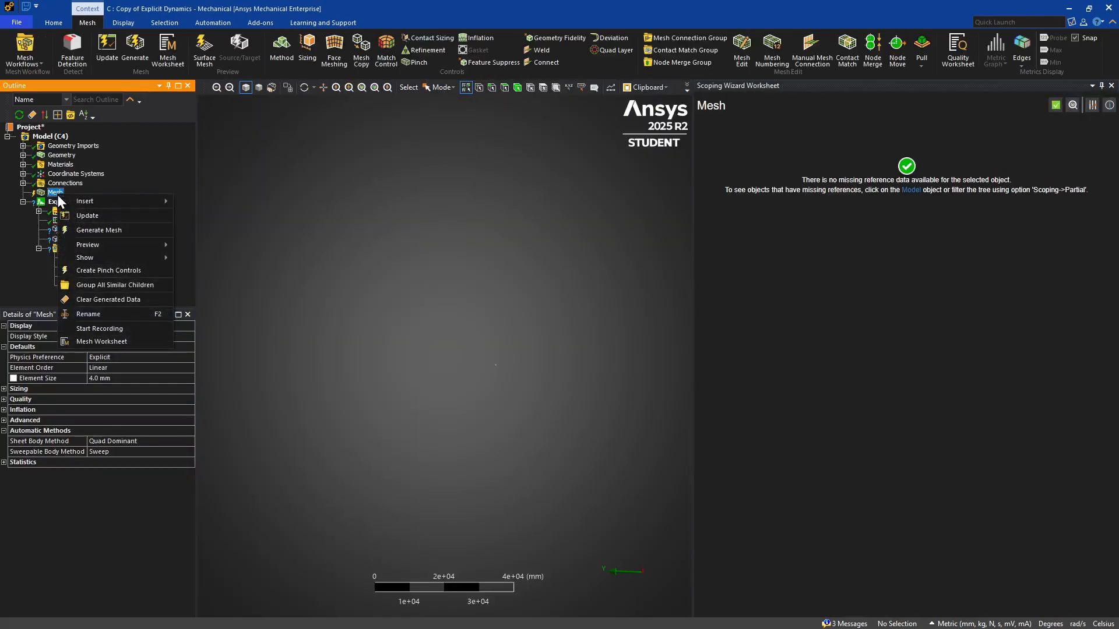
click(68, 232)
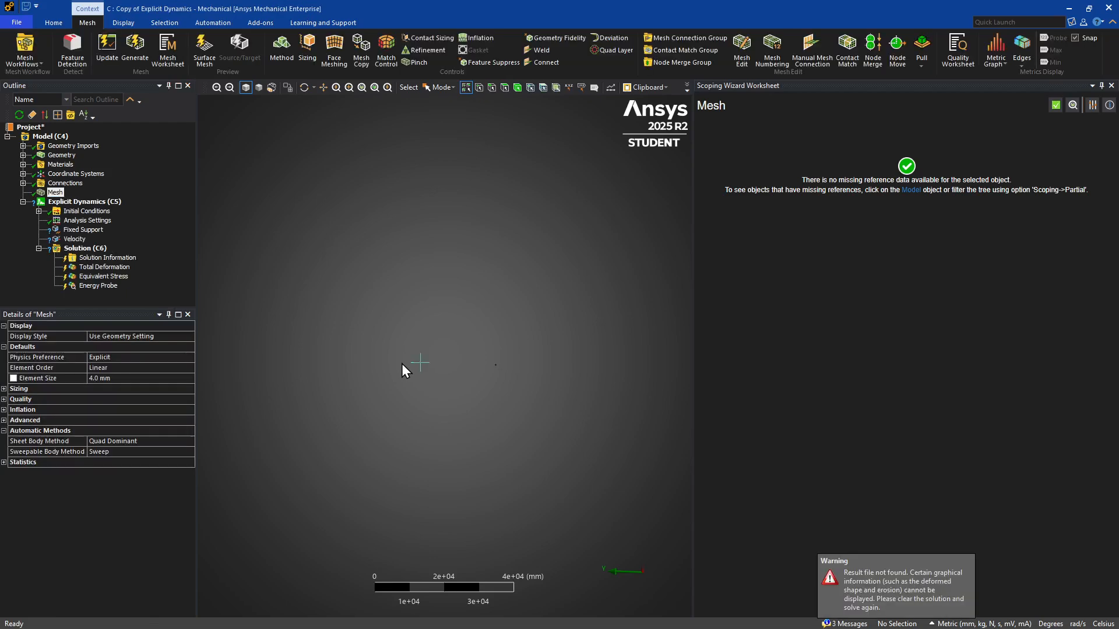
key(F7)
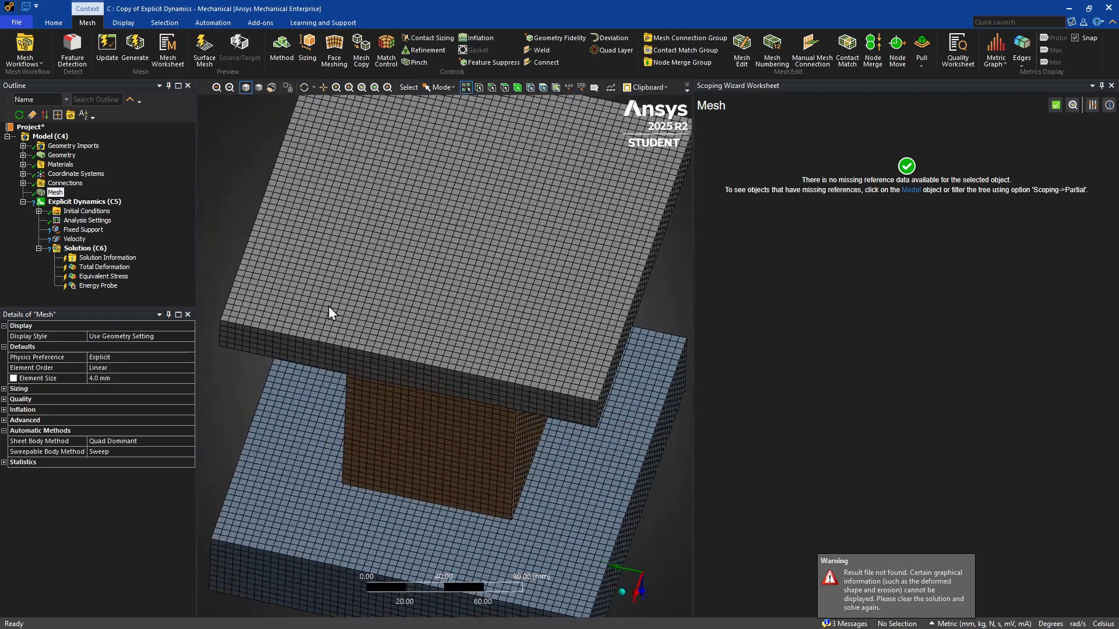
Rescope the Fixed Support to the large upper face of the lower plate.
click(83, 232)
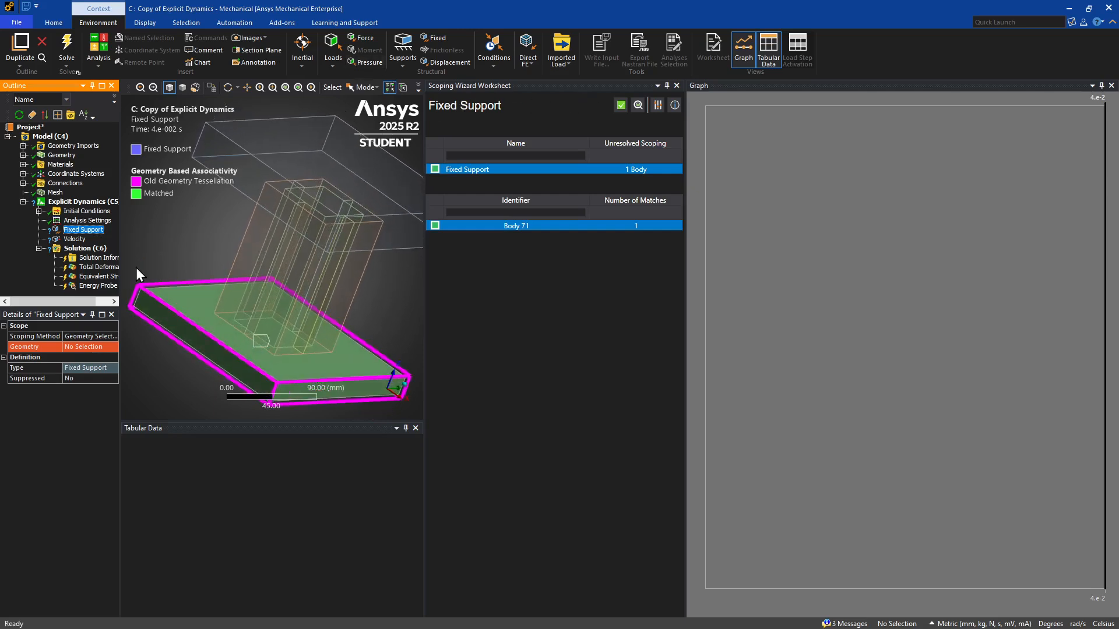
click(79, 347)
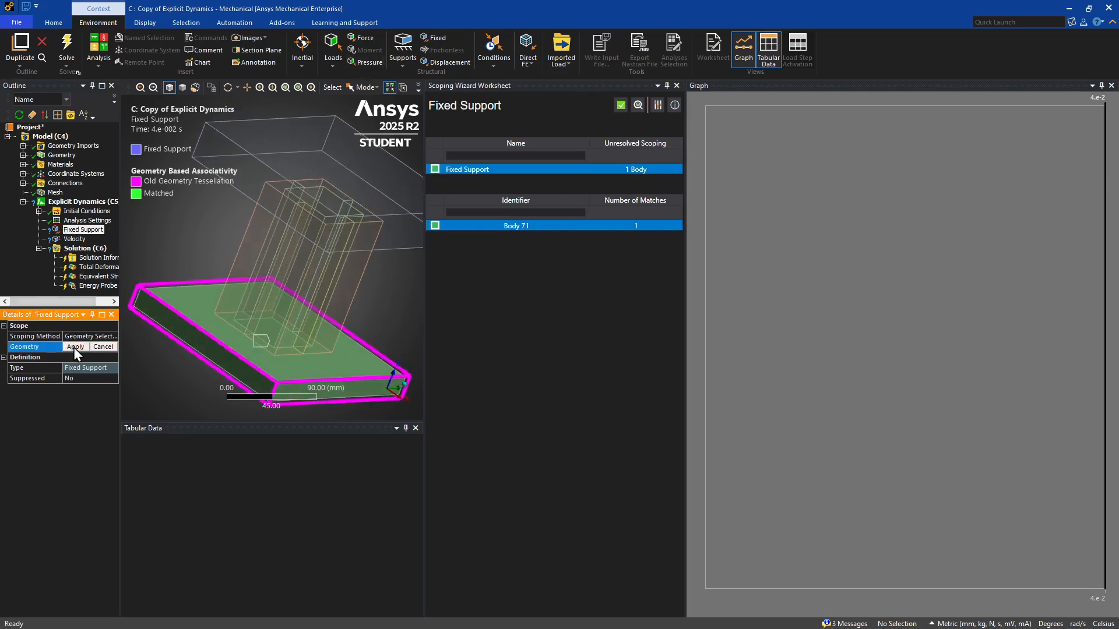
click(227, 326)
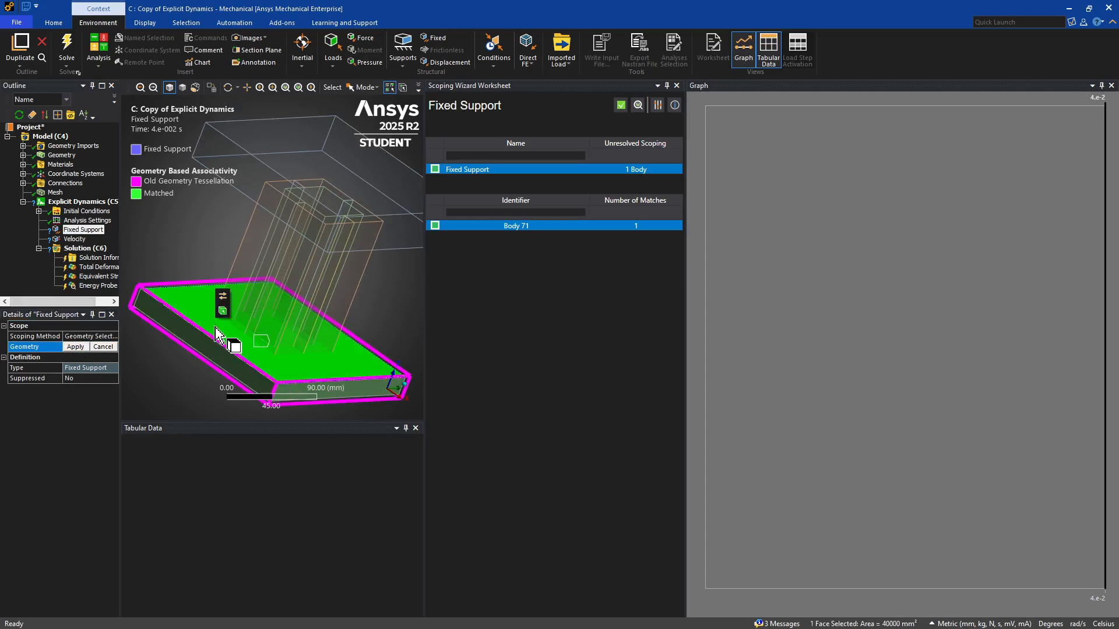
click(222, 303)
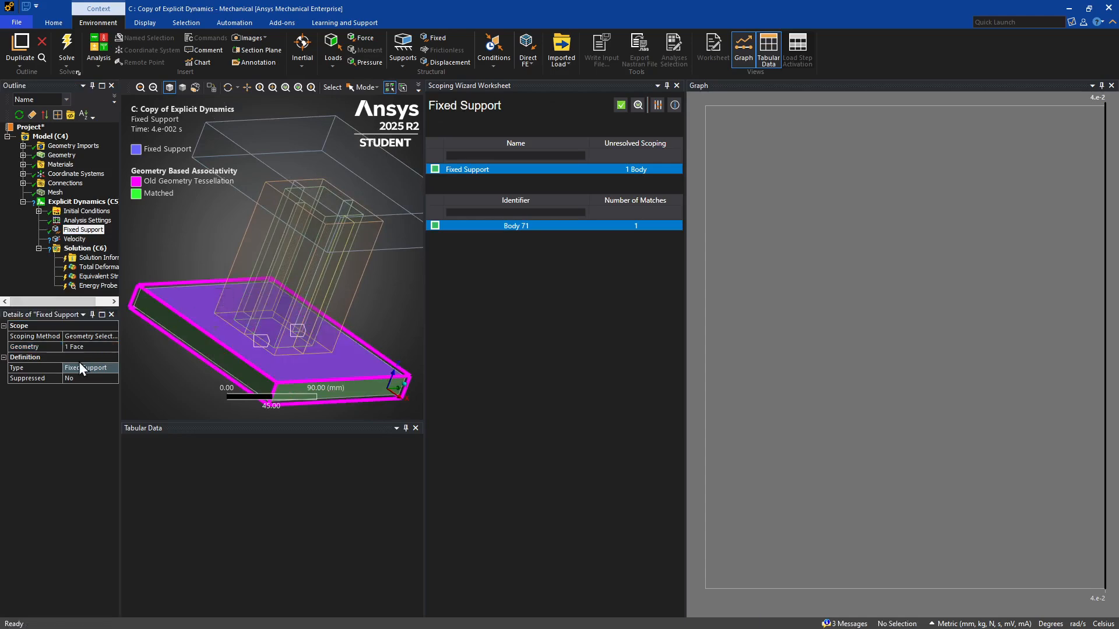
Close the scoping worksheet and rescope the Velocity load to the upper plate body.
click(74, 240)
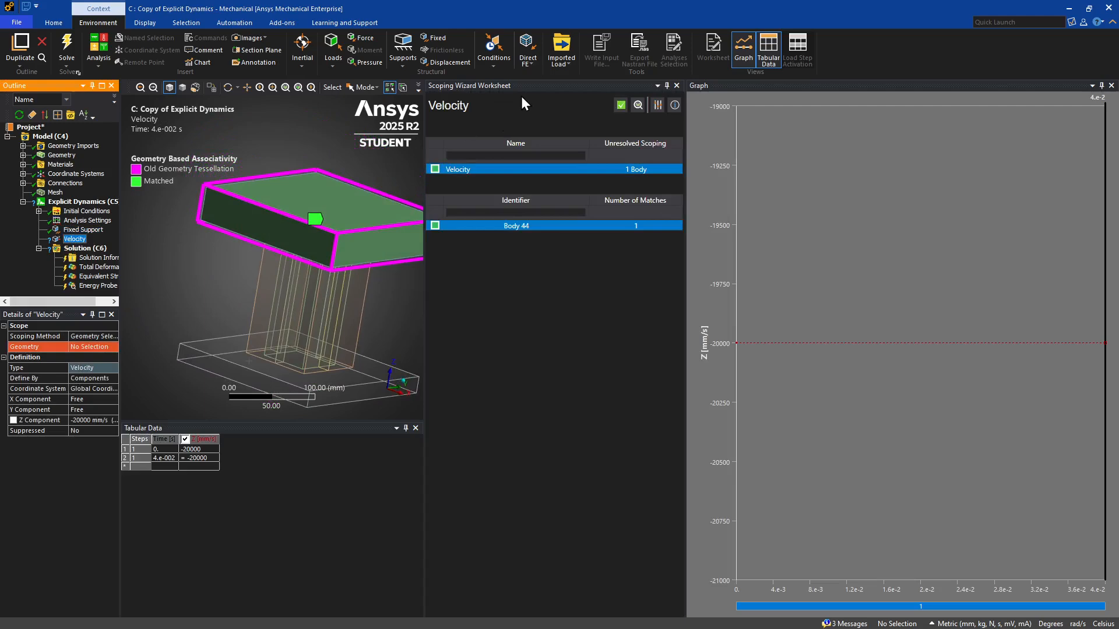
click(676, 85)
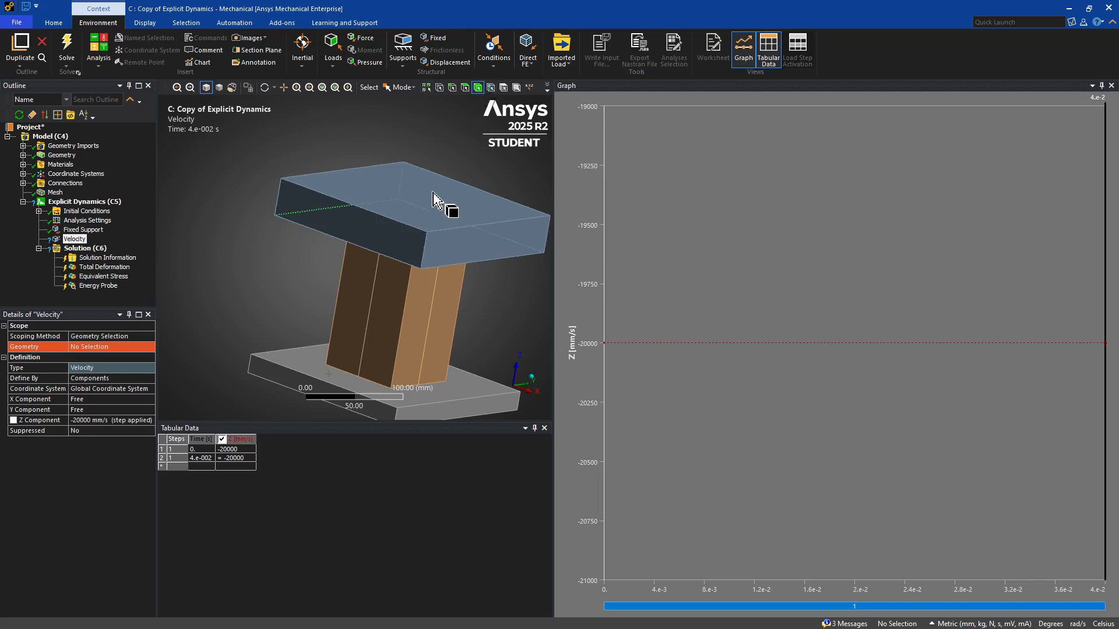
click(452, 208)
click(440, 177)
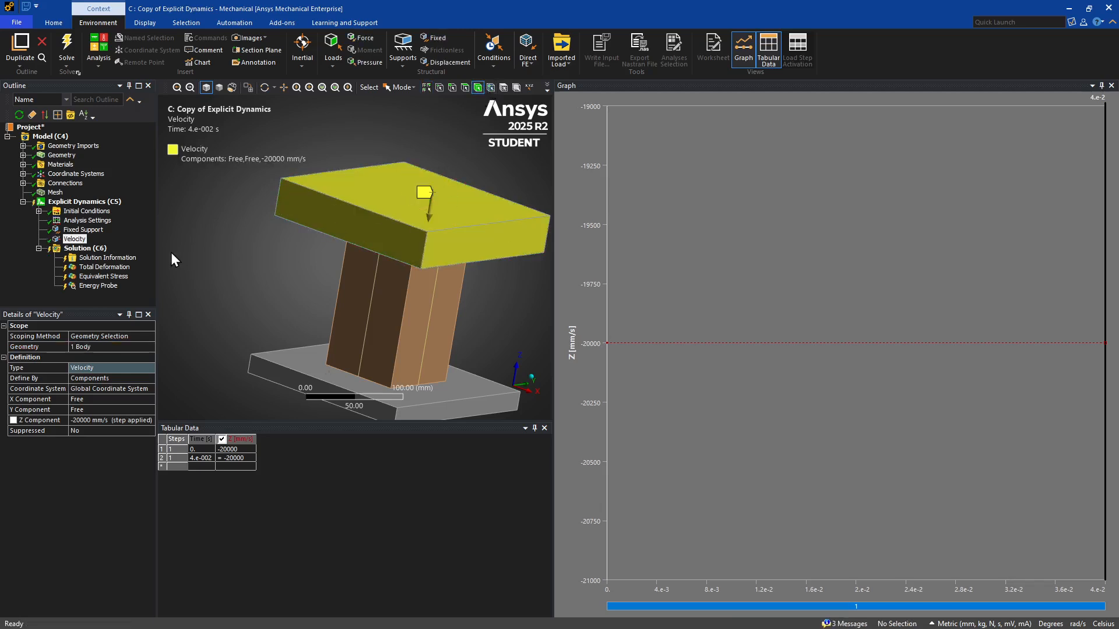
click(34, 286)
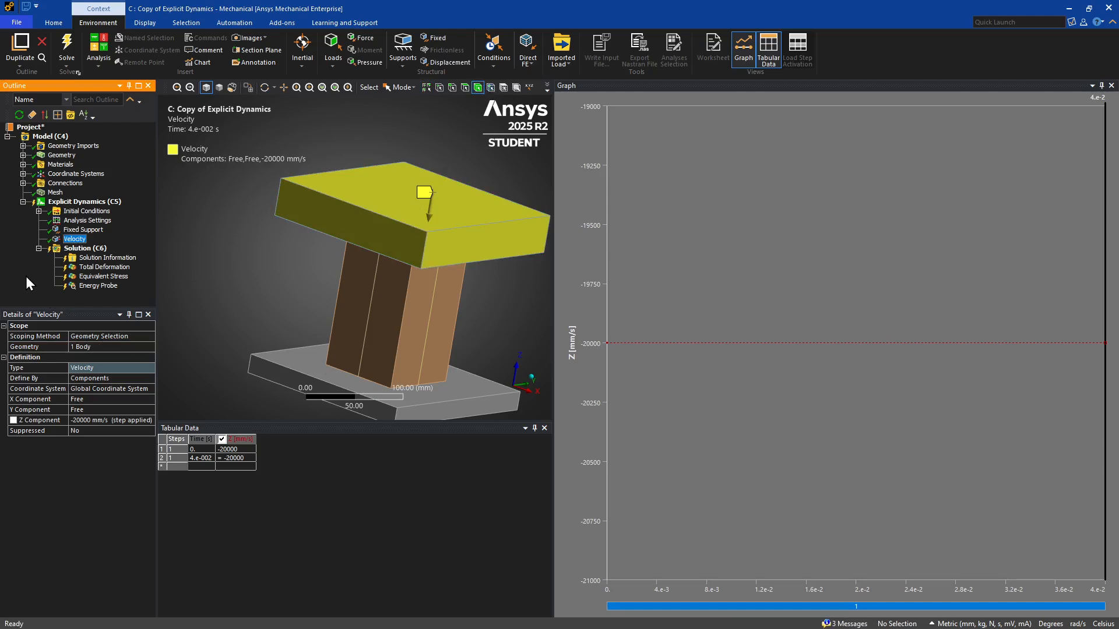
Set the end time in the Analysis Settings to 0.005 s.
click(85, 222)
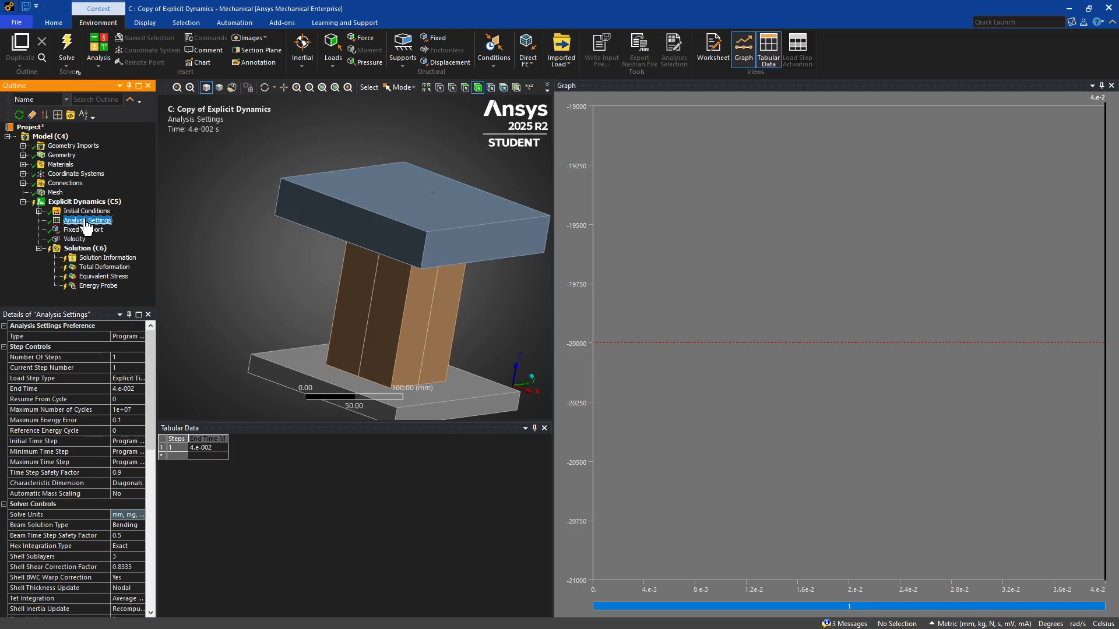
click(118, 388)
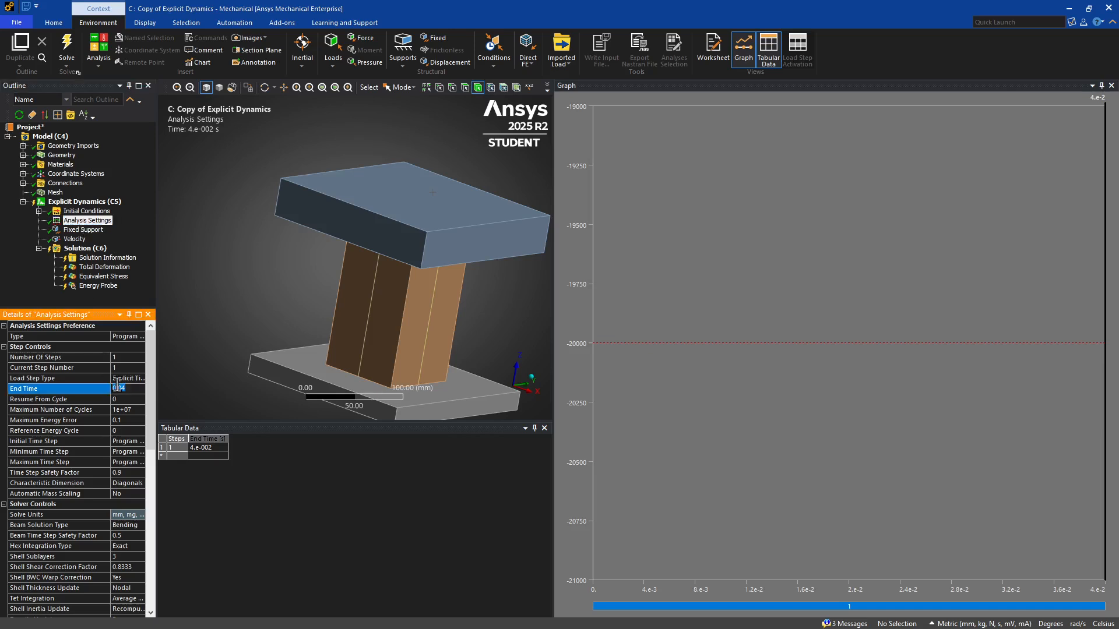
text(.005)
key(Return)
Set the result number of points in the analysis Output Controls to 200.
drag(157, 429, 228, 430)
scroll(175, 498, down, 15)
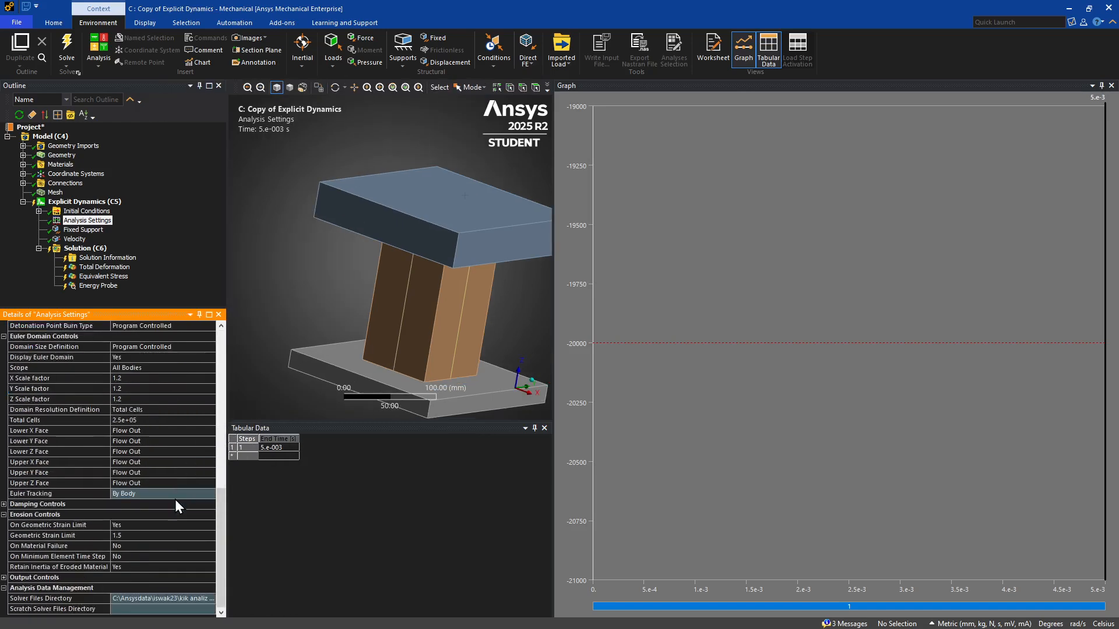
click(5, 577)
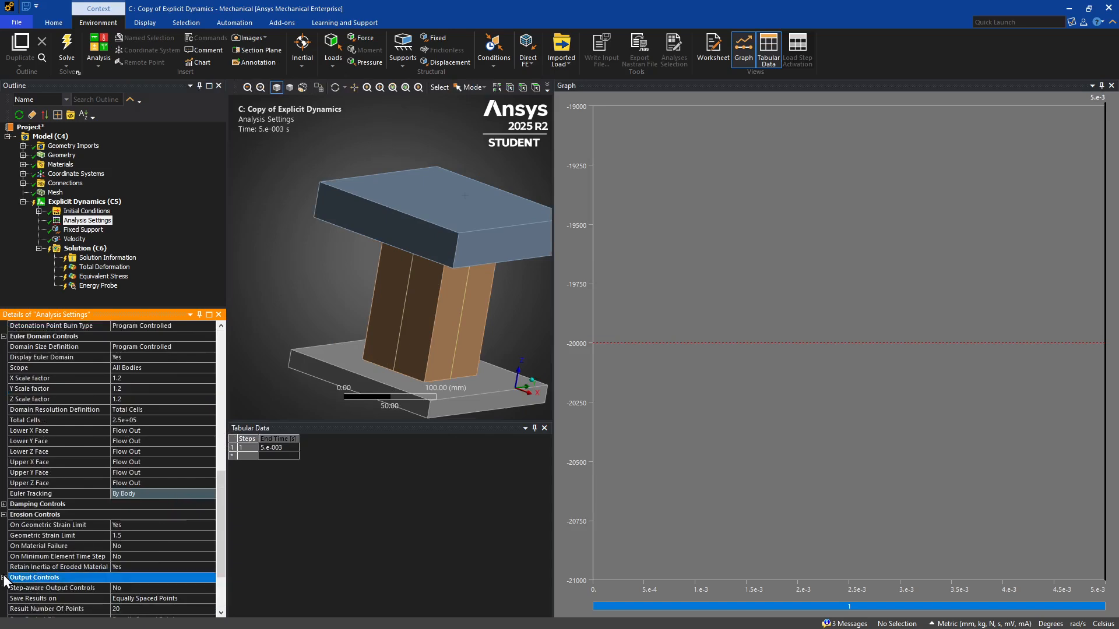
click(124, 609)
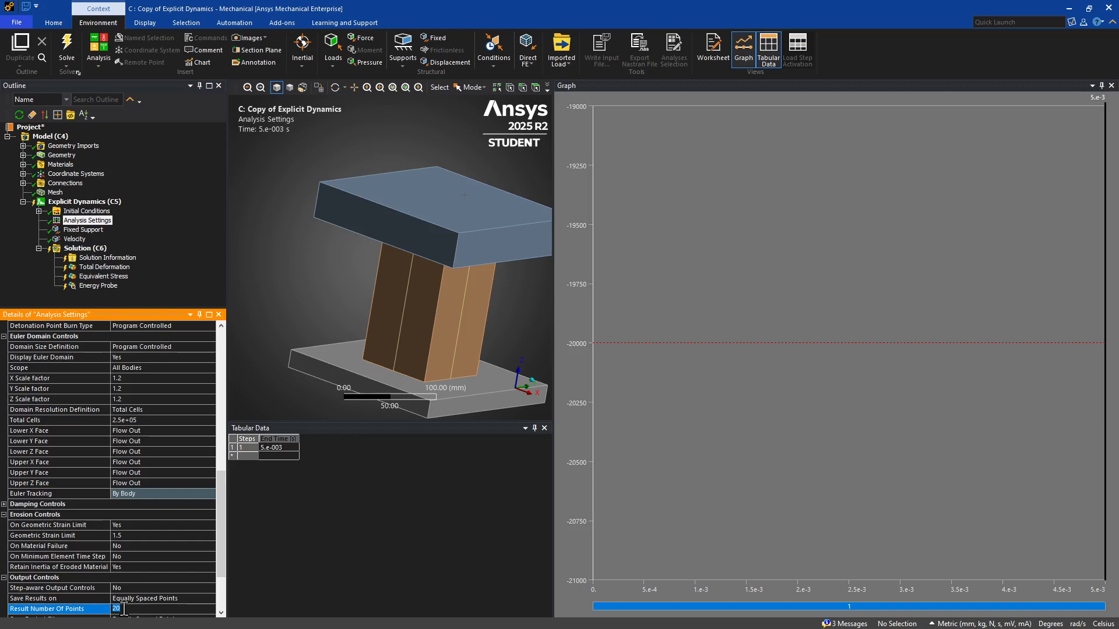
text(200)
key(Return)
Insert a Velocity object under Initial Conditions.
click(38, 211)
right_click(77, 211)
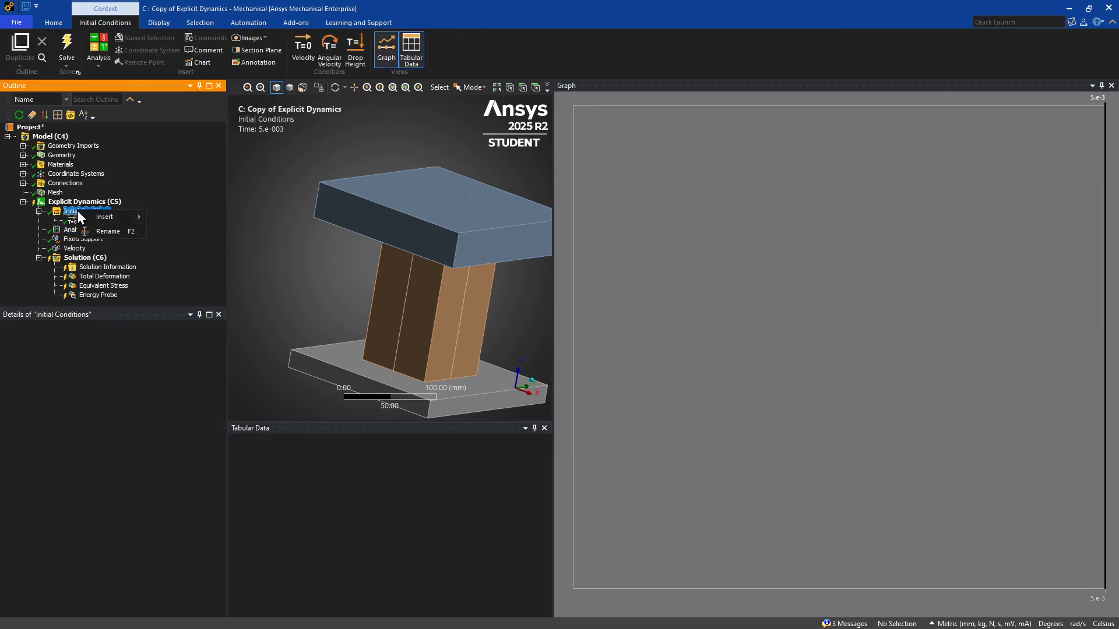
mouse_move(129, 214)
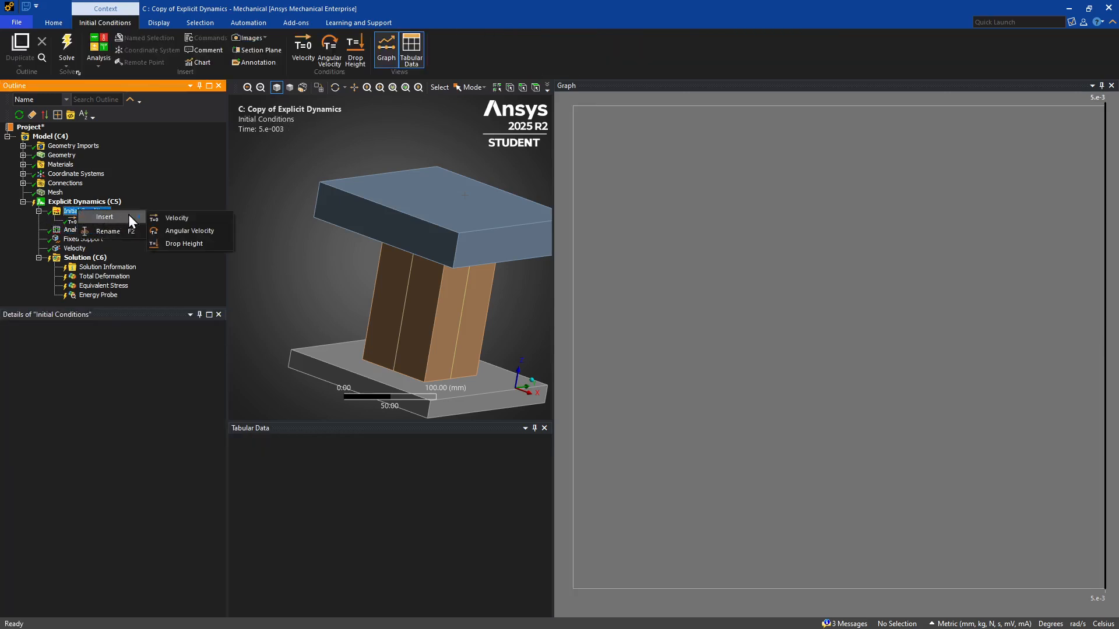
click(169, 219)
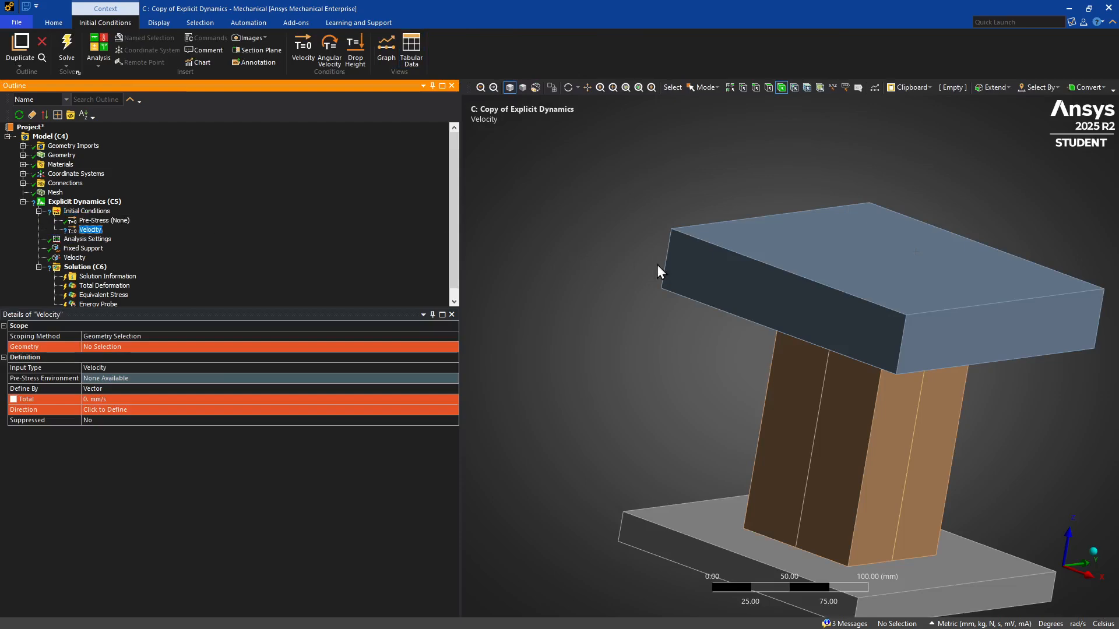
Scope the new initial velocity to the upper plate body using Geometry Selection.
click(731, 256)
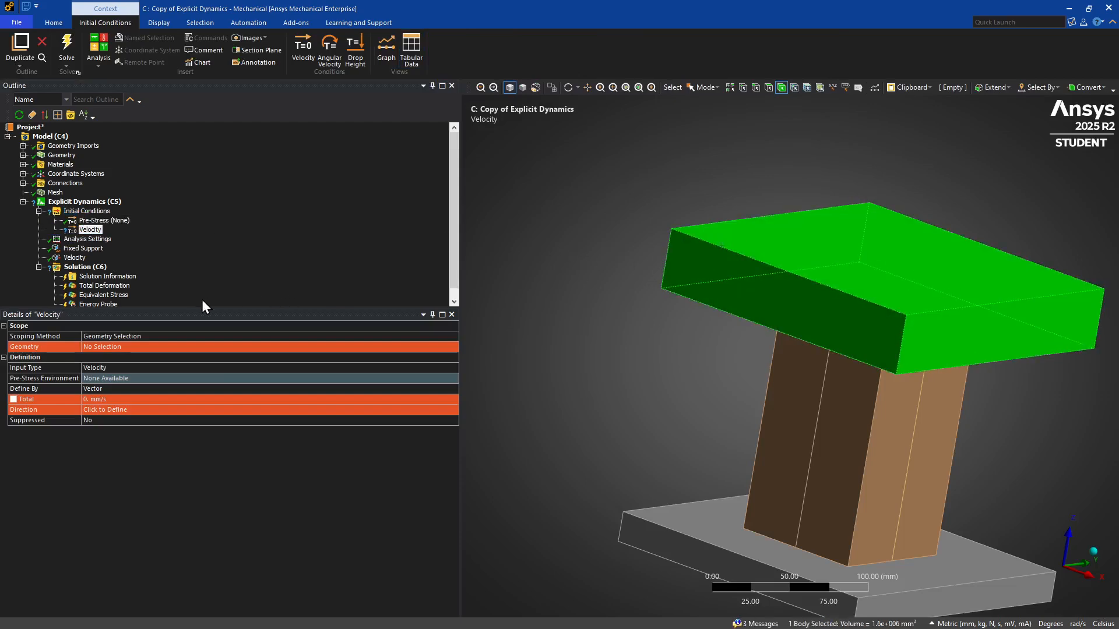
click(104, 338)
click(91, 347)
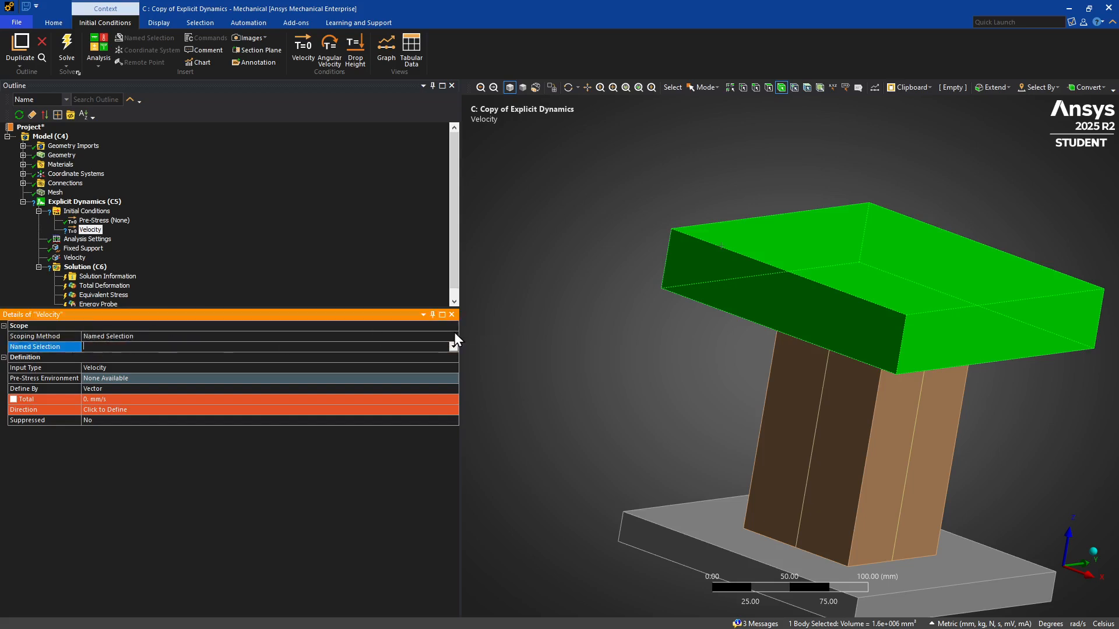
double_click(455, 333)
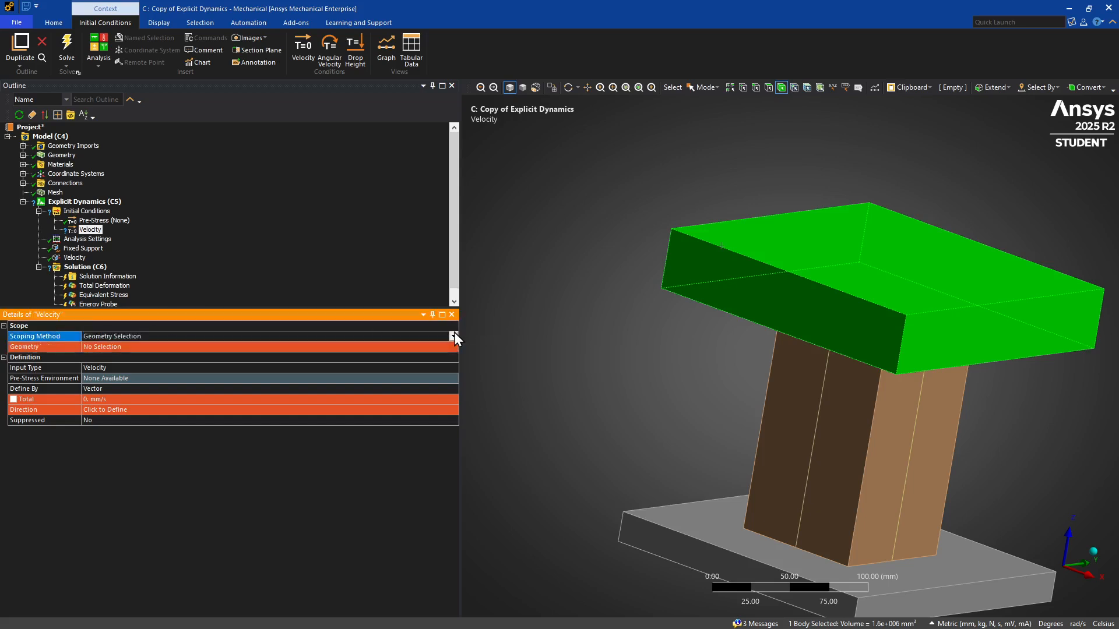
click(412, 336)
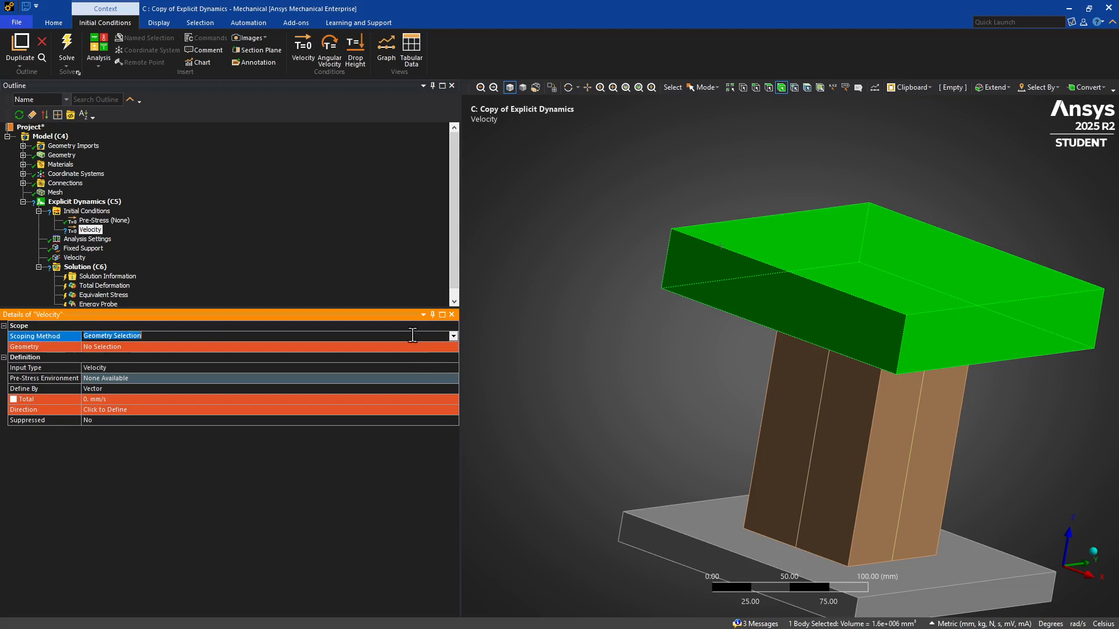
click(103, 348)
click(103, 348)
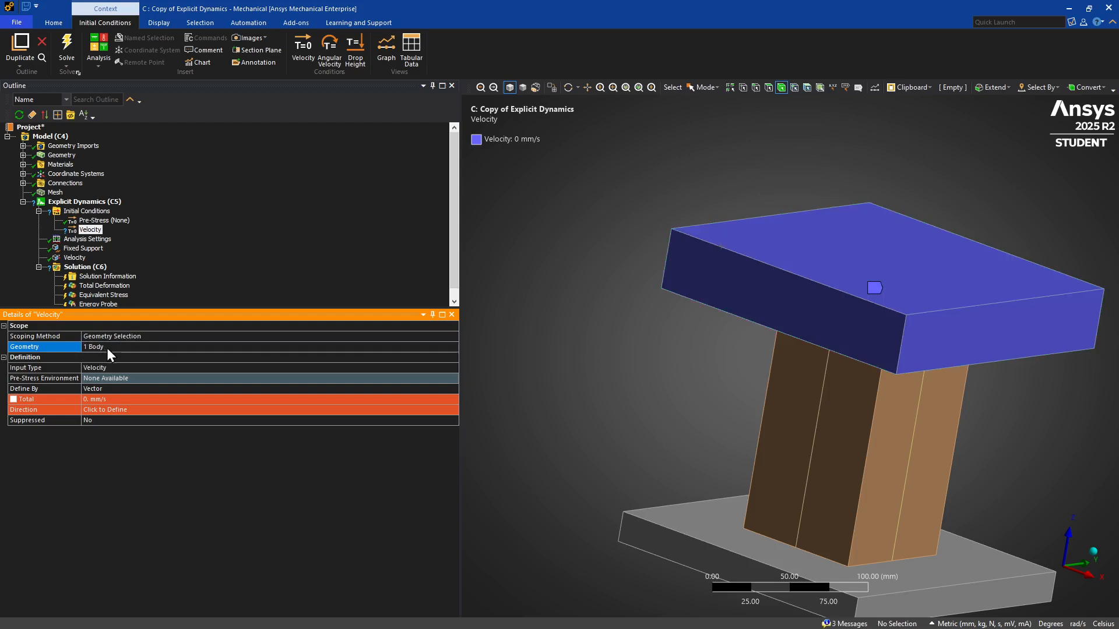
Set the initial velocity of the upper plate to 20000 mm/s, pointing downward along a vertical edge of the column.
click(92, 399)
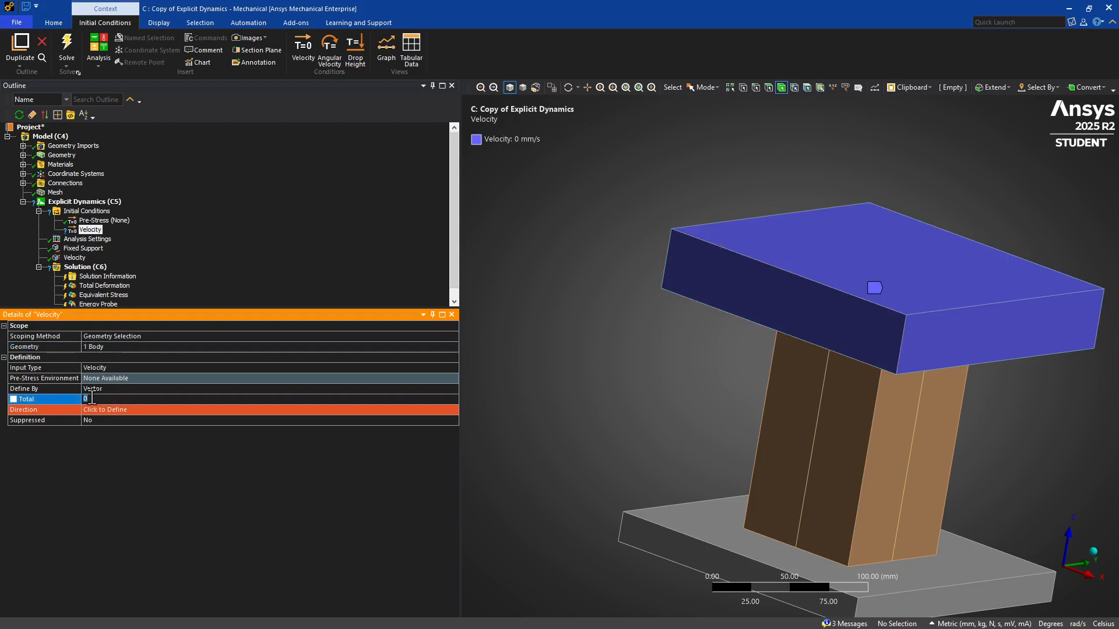
text(20000)
key(Return)
click(96, 411)
click(757, 461)
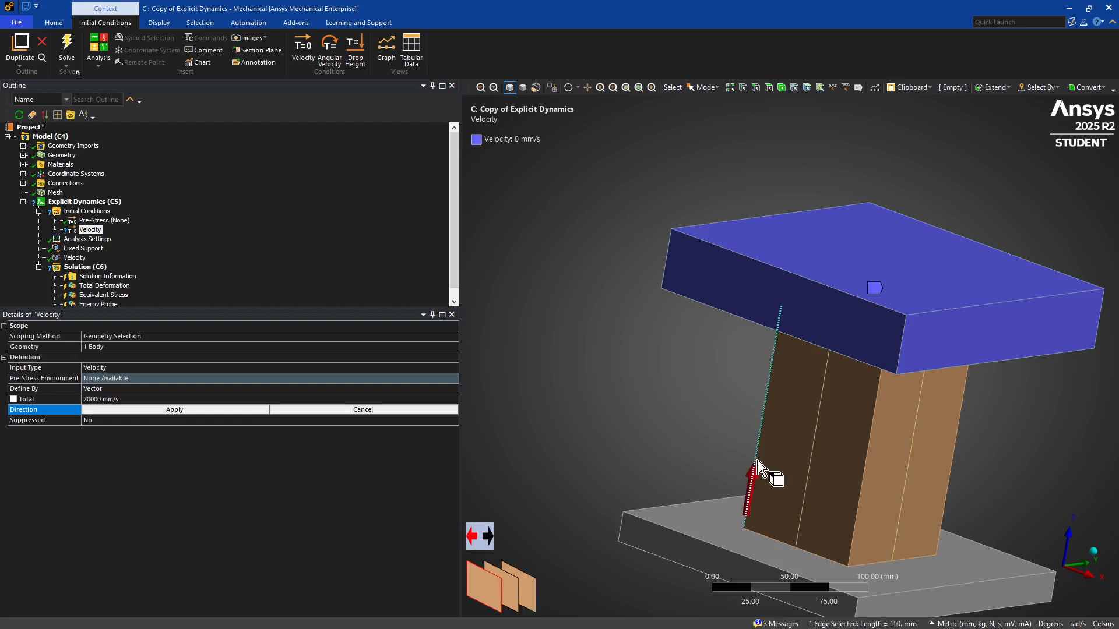
click(487, 537)
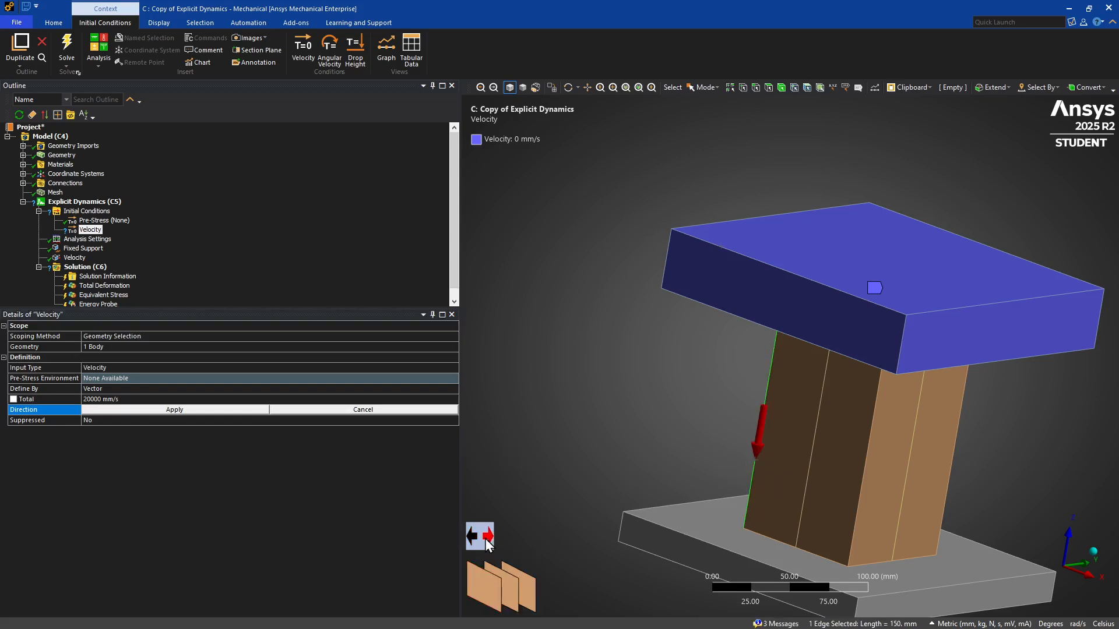
click(129, 411)
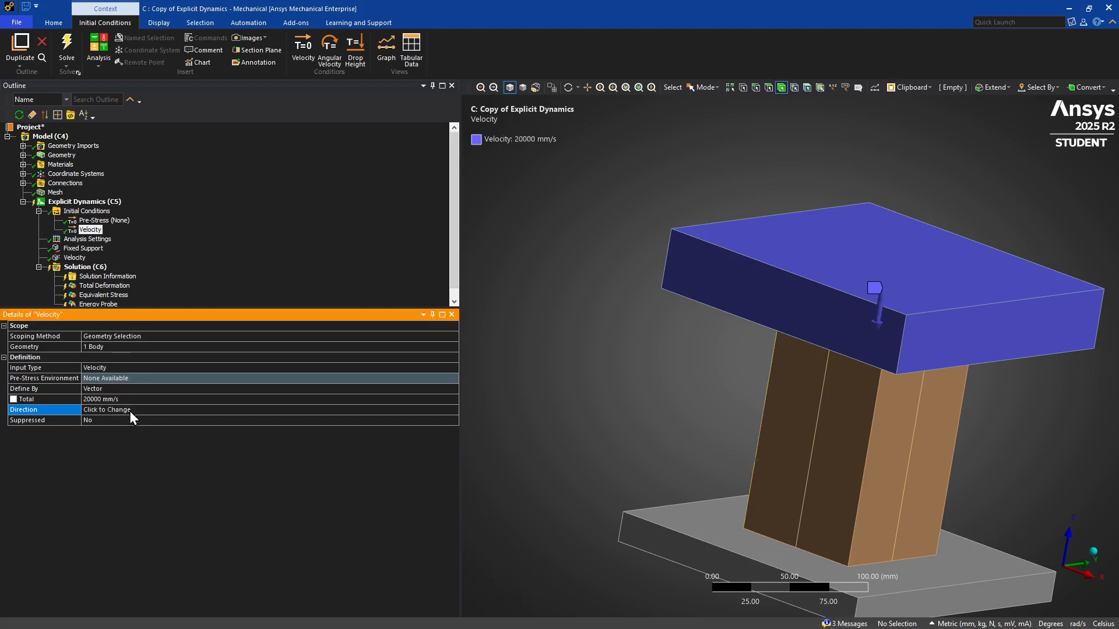
Solve the copied explicit dynamics analysis from its Solution branch.
click(164, 272)
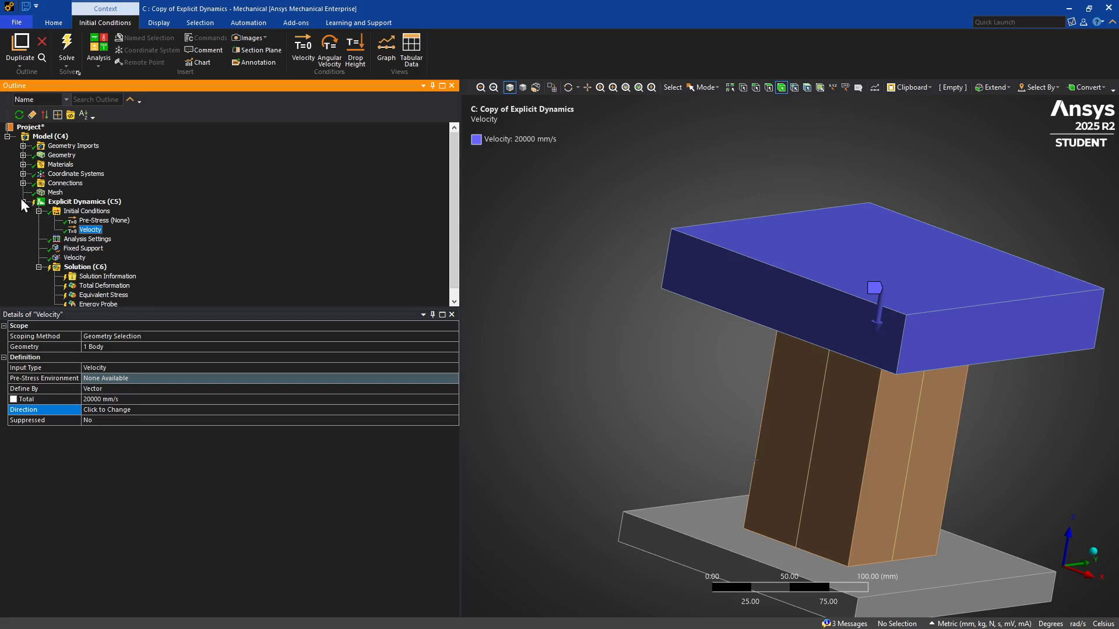
scroll(154, 275, down, 1)
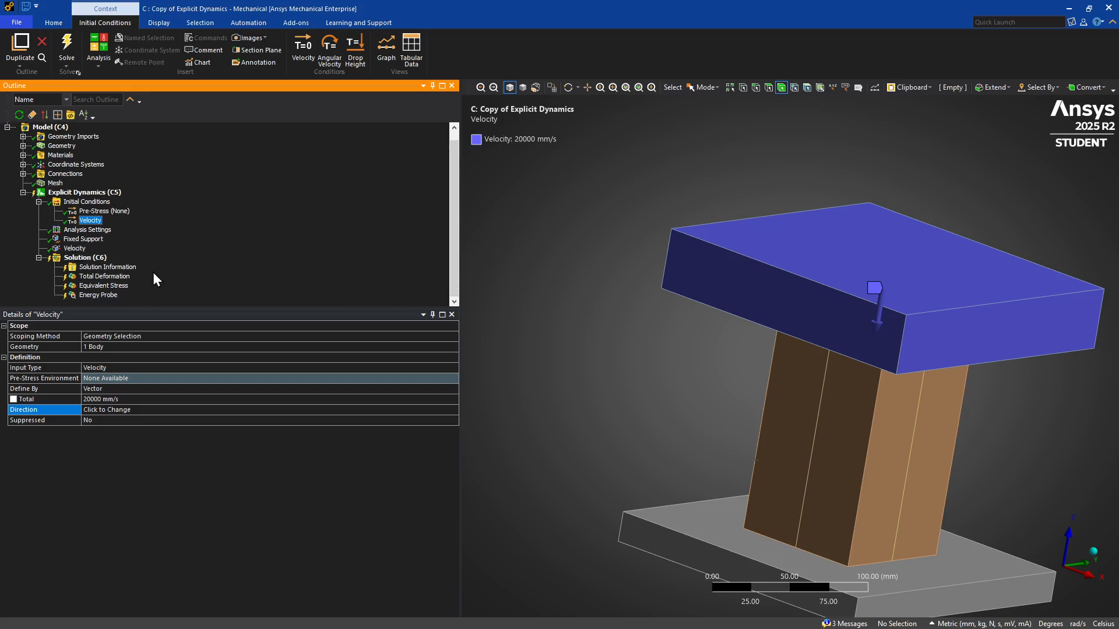
click(87, 257)
right_click(89, 258)
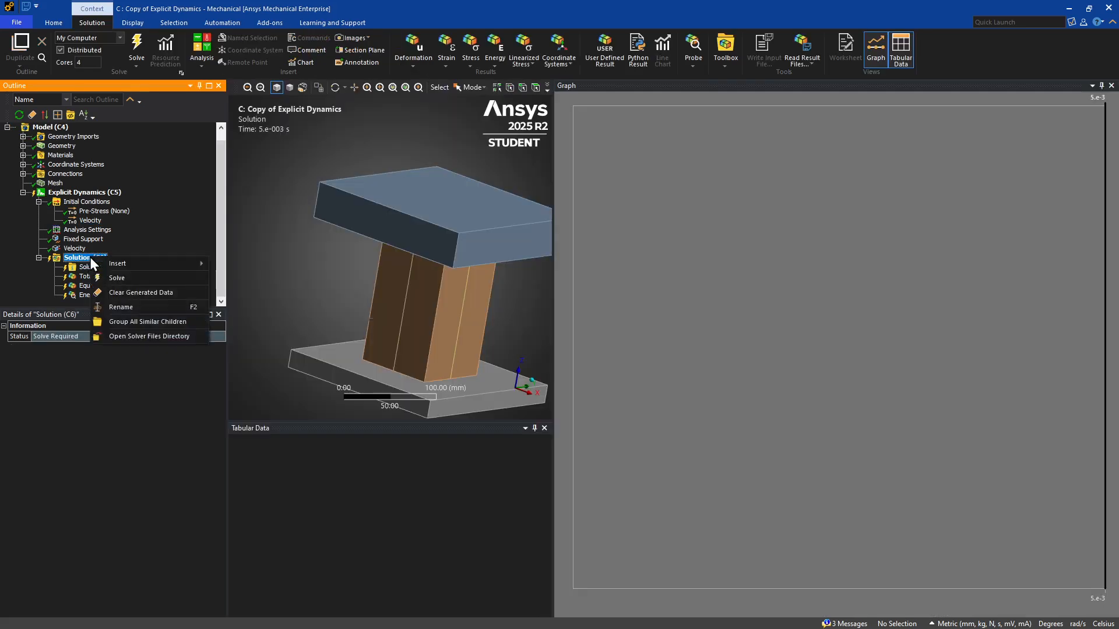
click(100, 275)
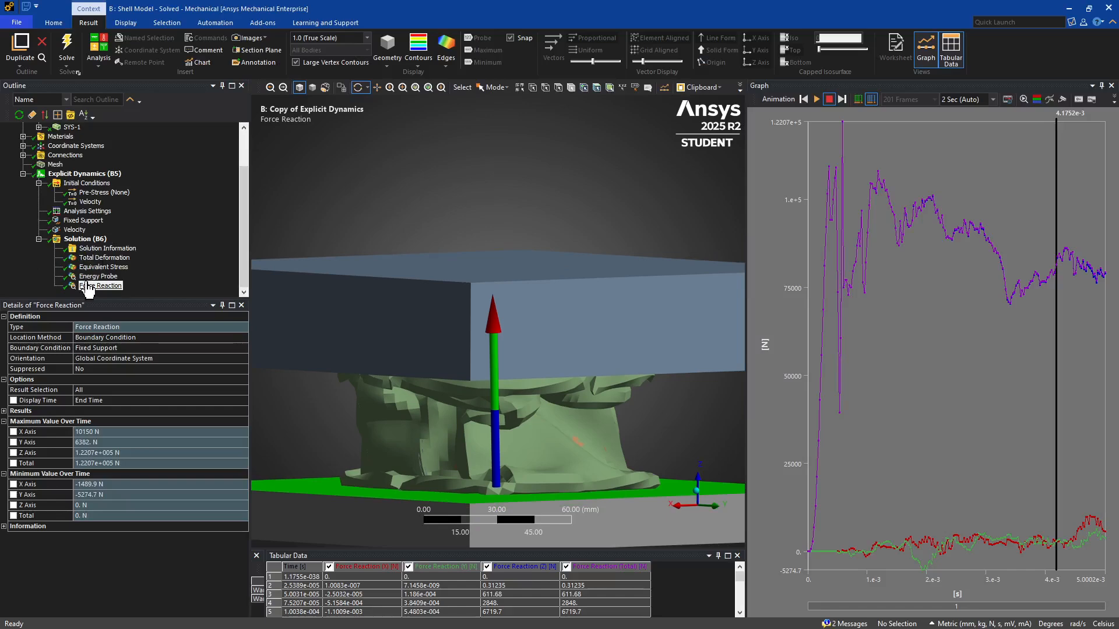
Review the solver output and the Energy Probe graph and tabular data of the solved shell model.
click(85, 249)
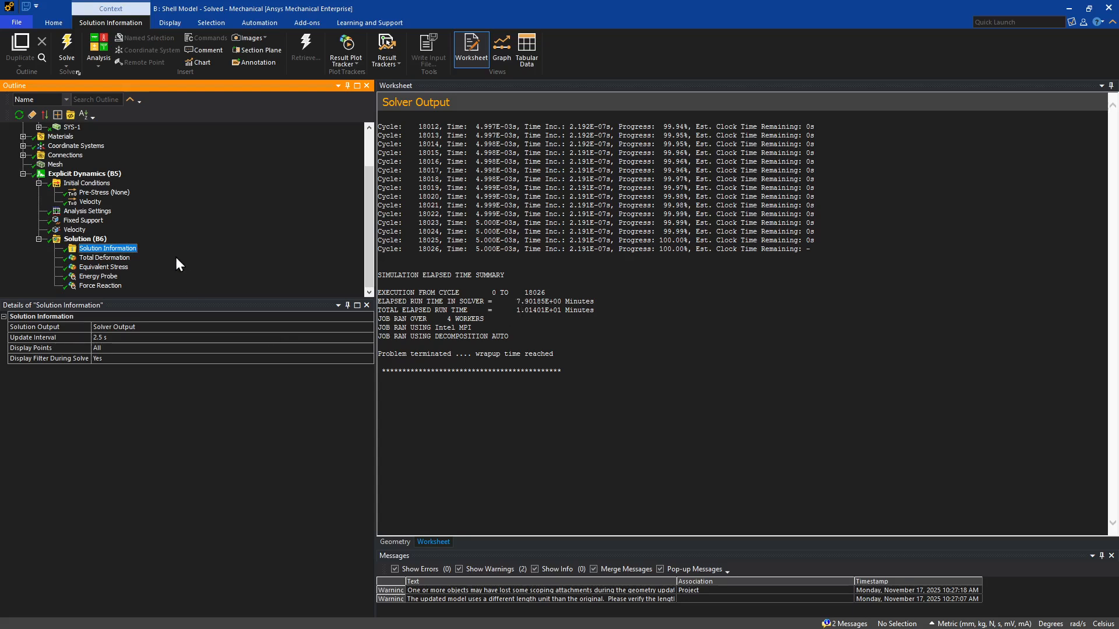
click(95, 277)
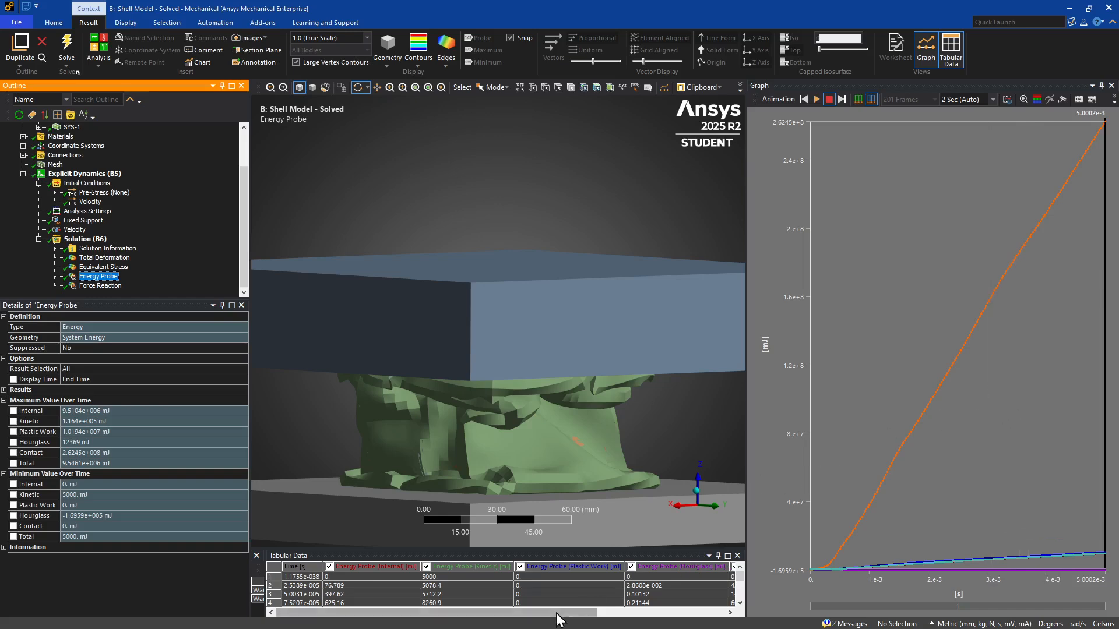
drag(556, 613, 694, 625)
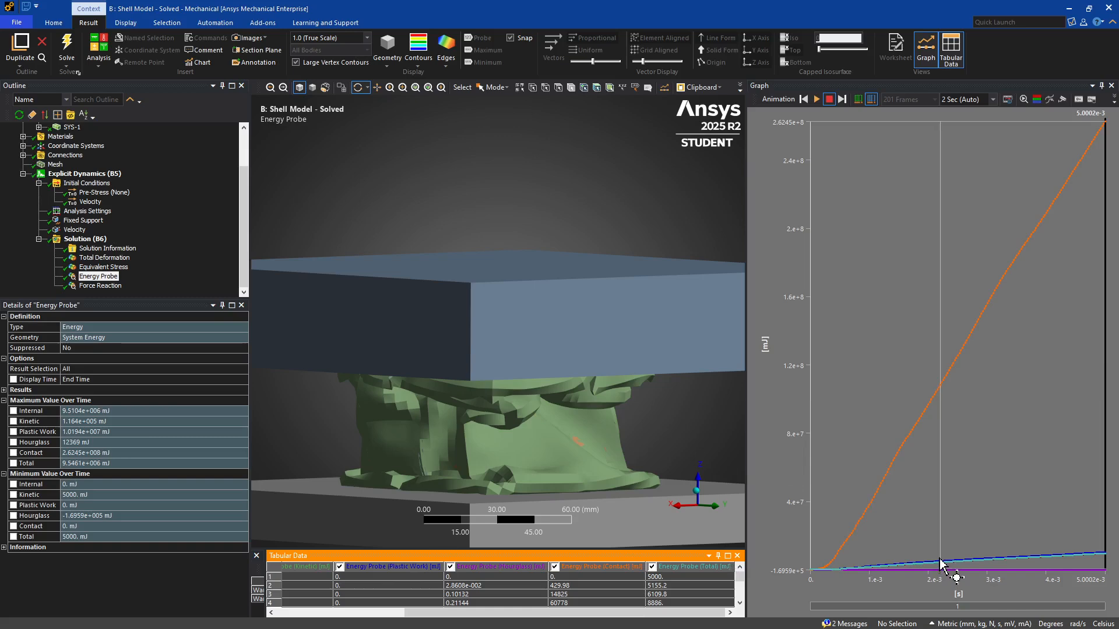
drag(532, 262, 385, 339)
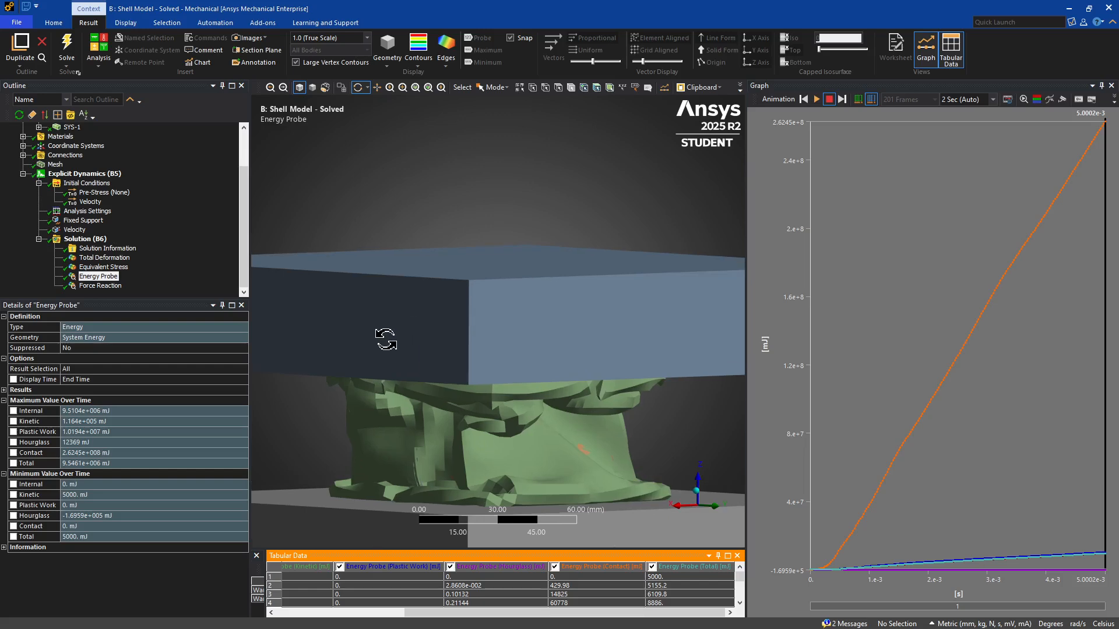
Review the Force Reaction result at the fixed support and inspect the undeformed shell model geometry.
click(98, 286)
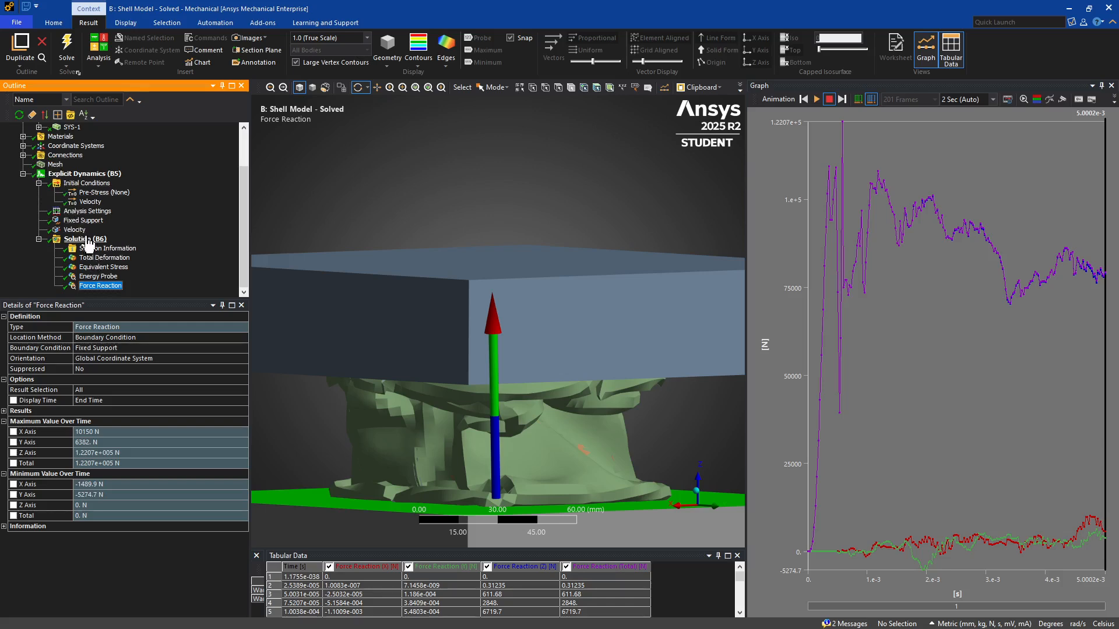
scroll(56, 161, up, 2)
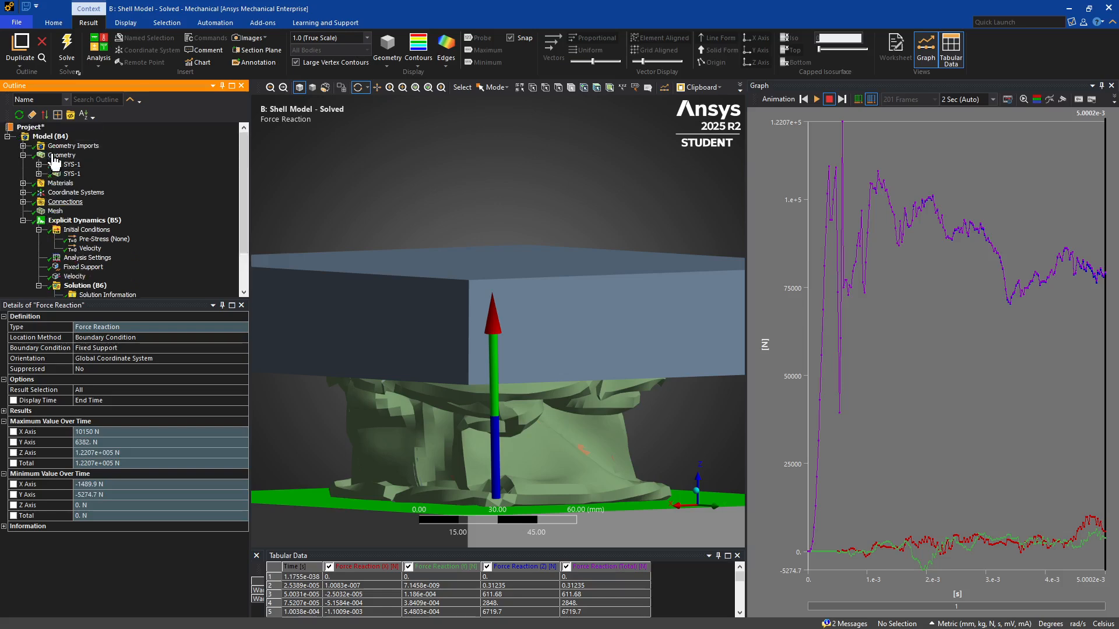
click(58, 155)
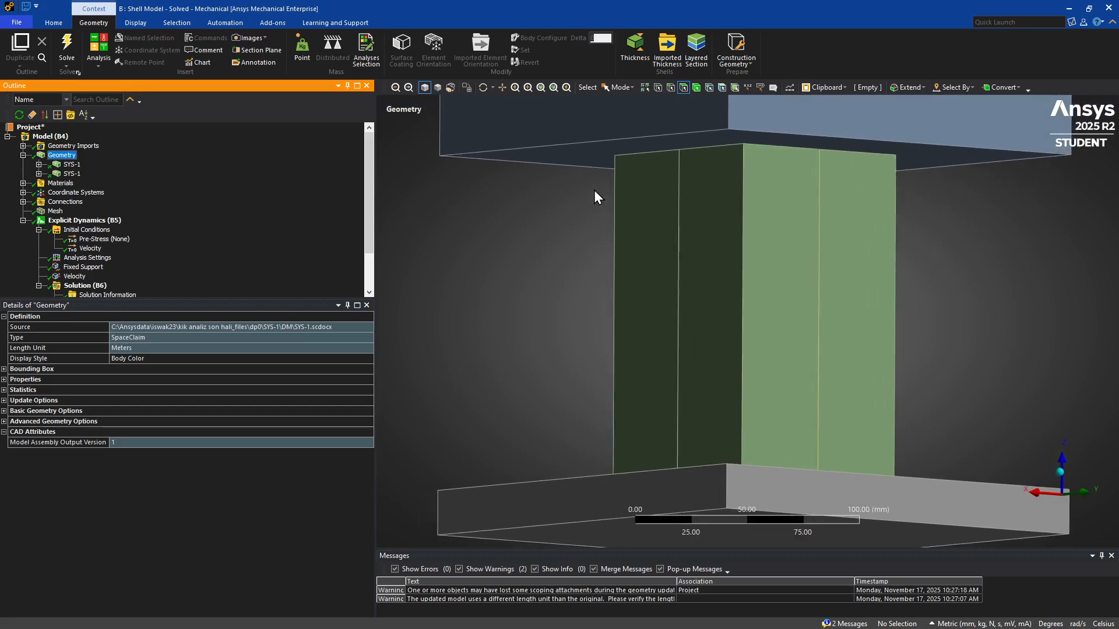
middle_drag(589, 300, 637, 286)
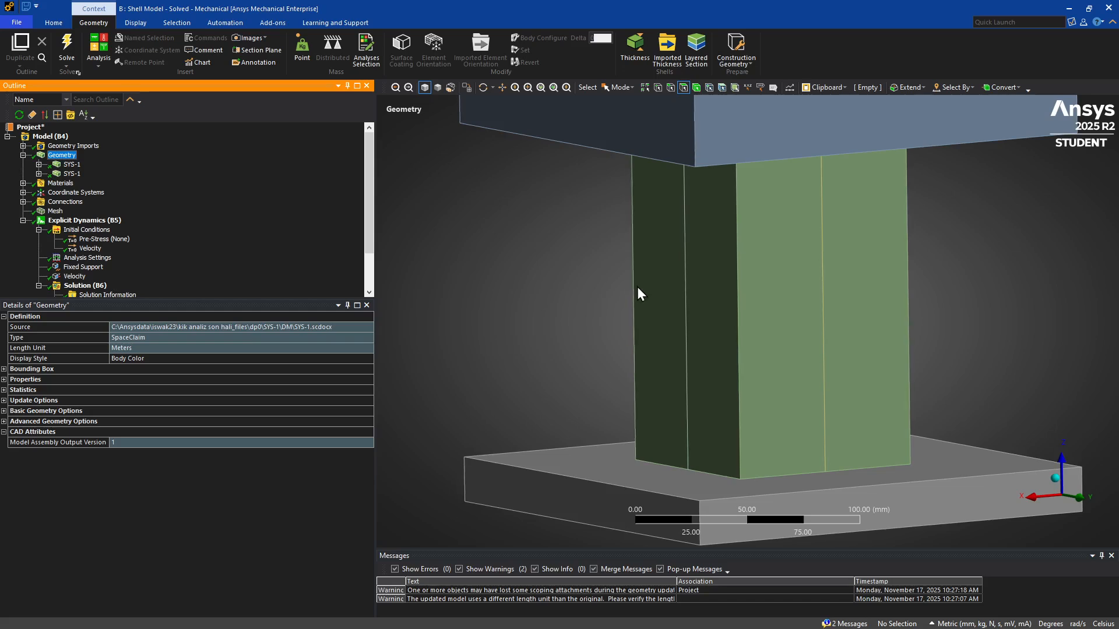